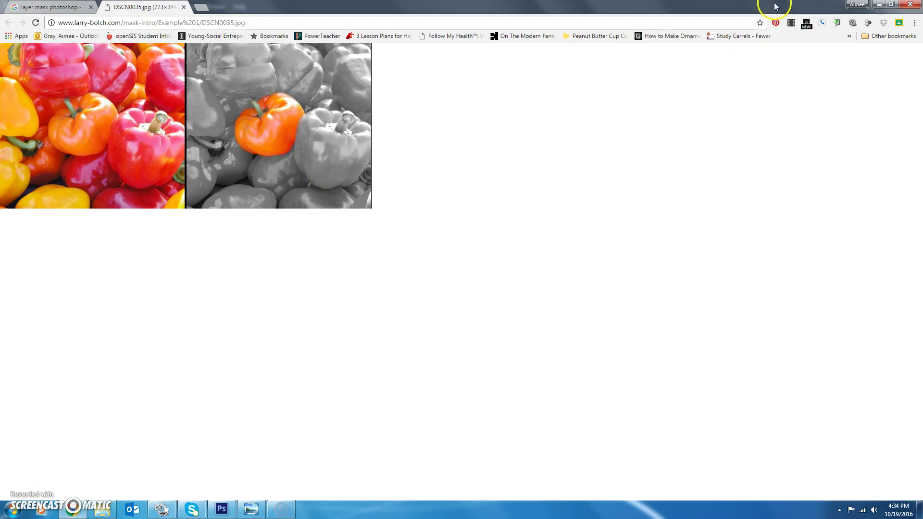
click(879, 4)
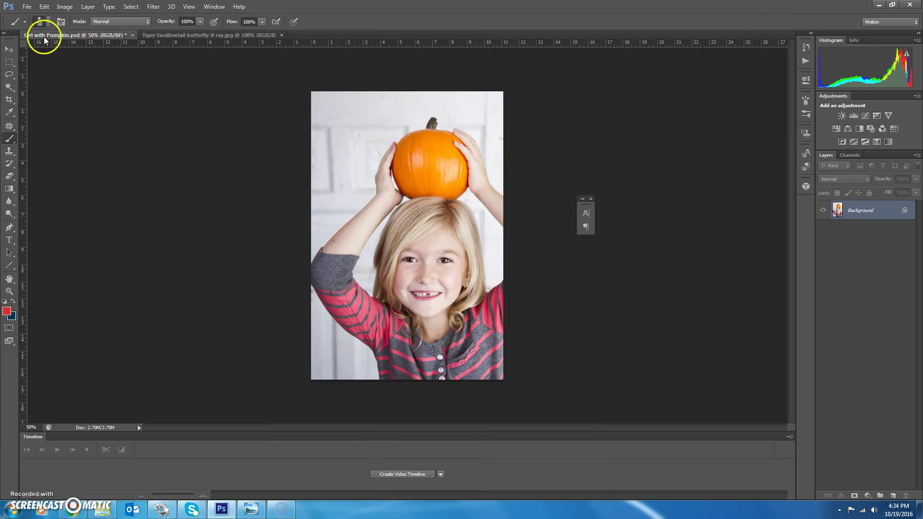
click(27, 8)
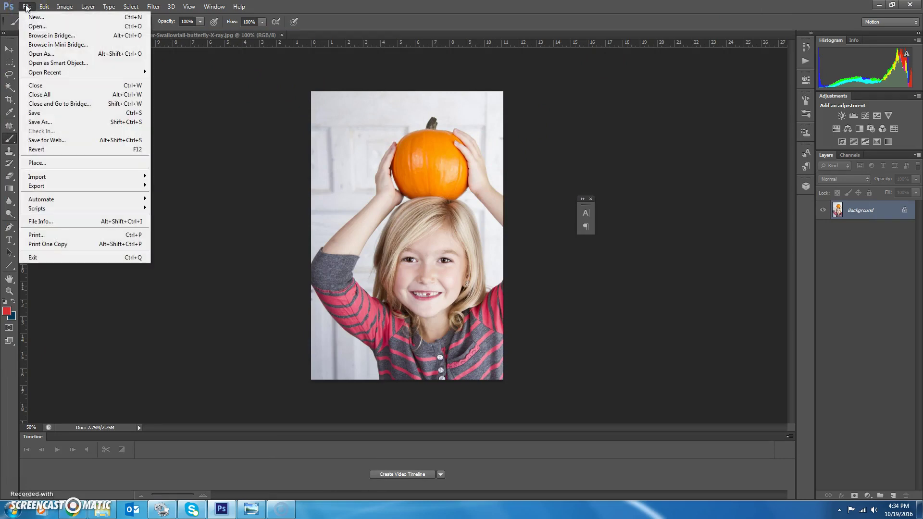
click(37, 25)
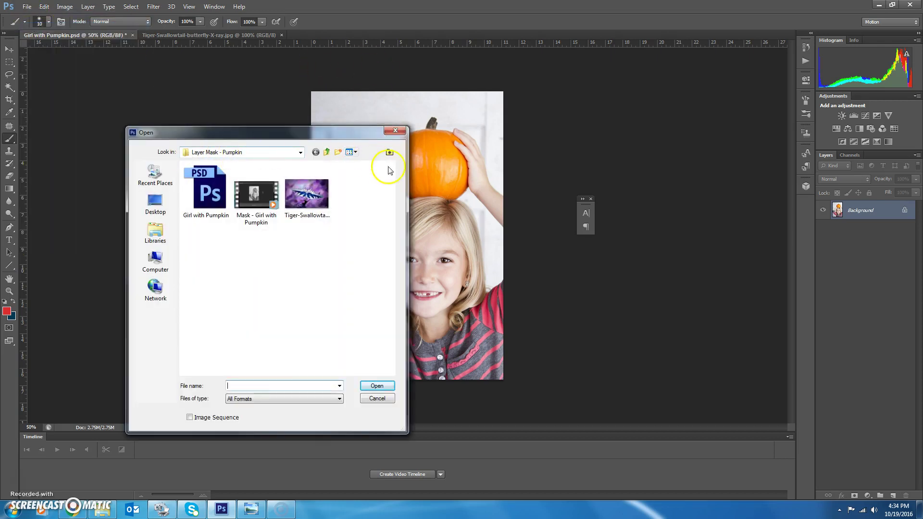
click(377, 399)
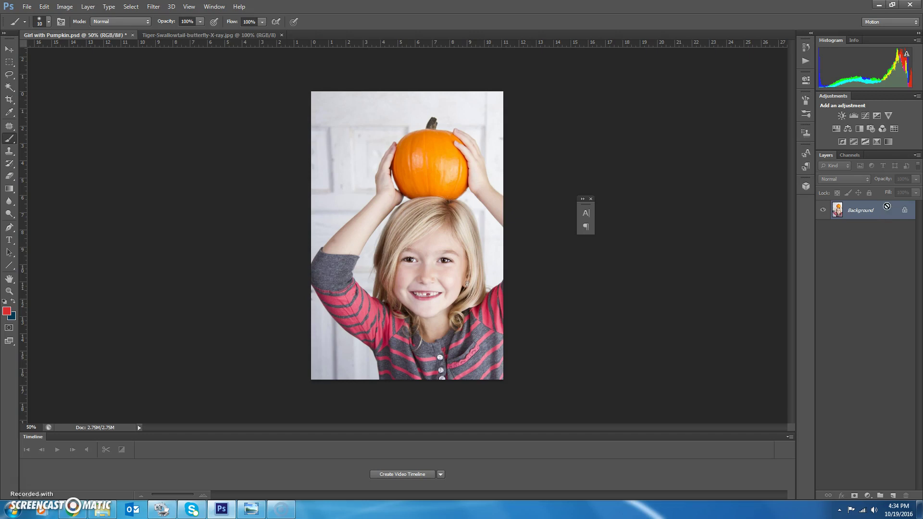
Step: Duplicate the Background as Layer 1 and delete the extra Background copy layers
key(ctrl+j)
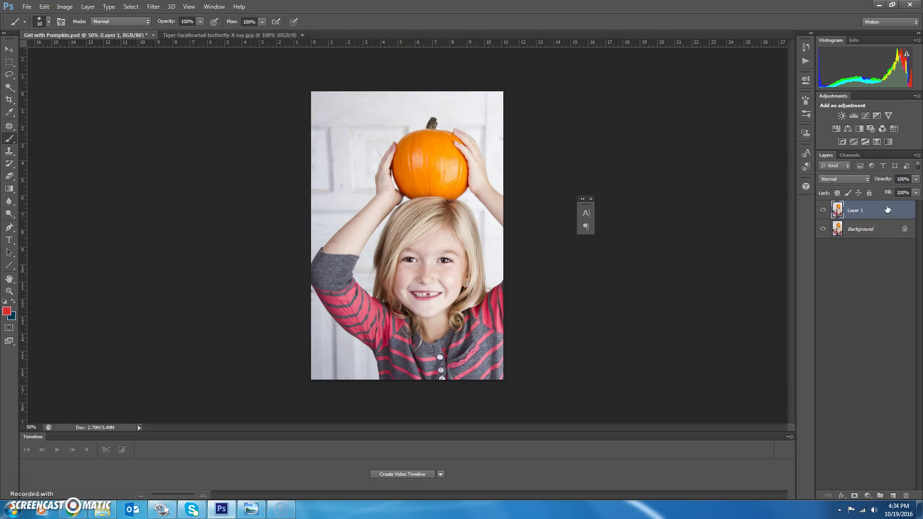
drag(887, 210, 890, 494)
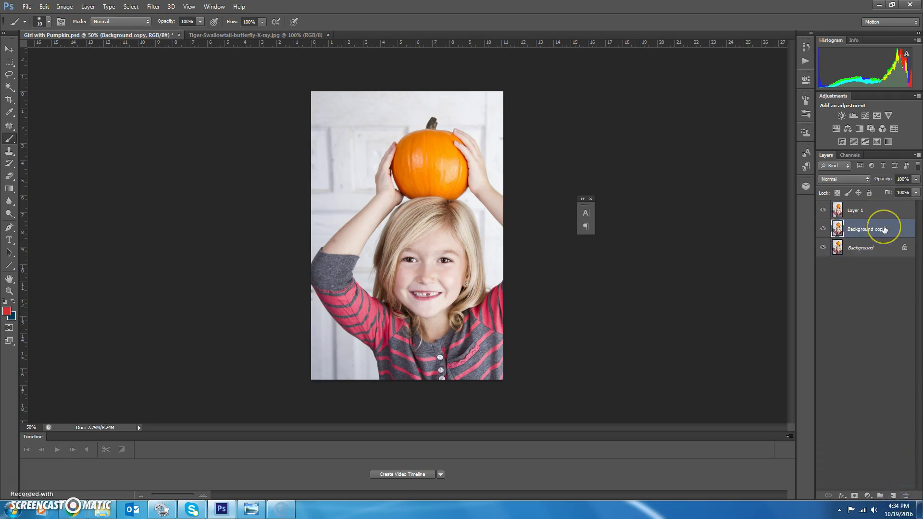
key(Delete)
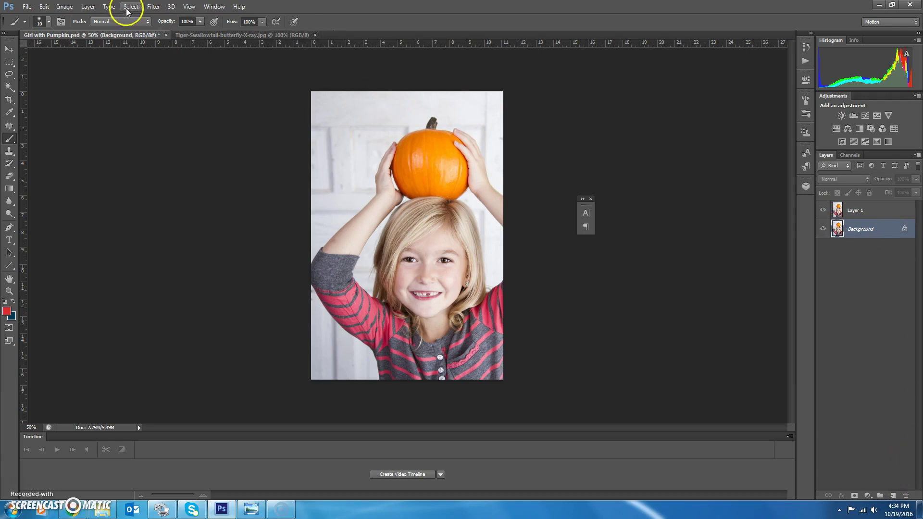
click(88, 6)
mouse_move(144, 14)
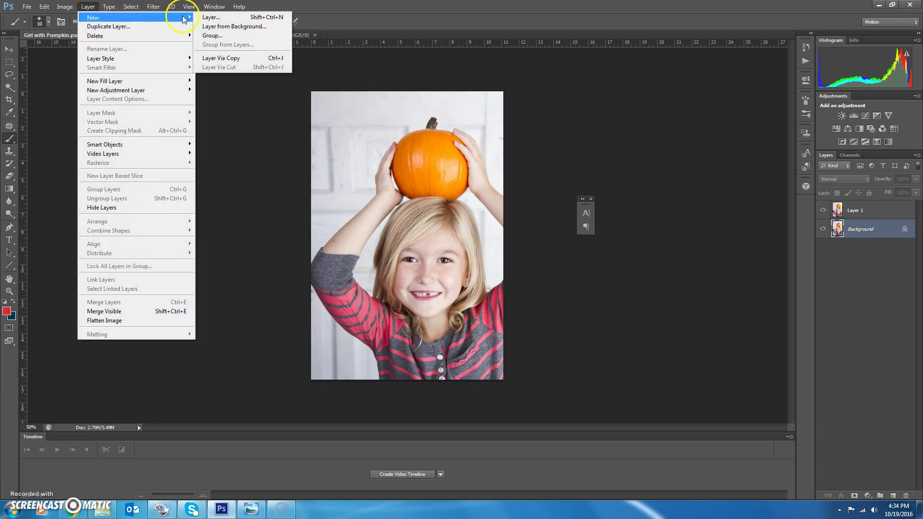
click(229, 57)
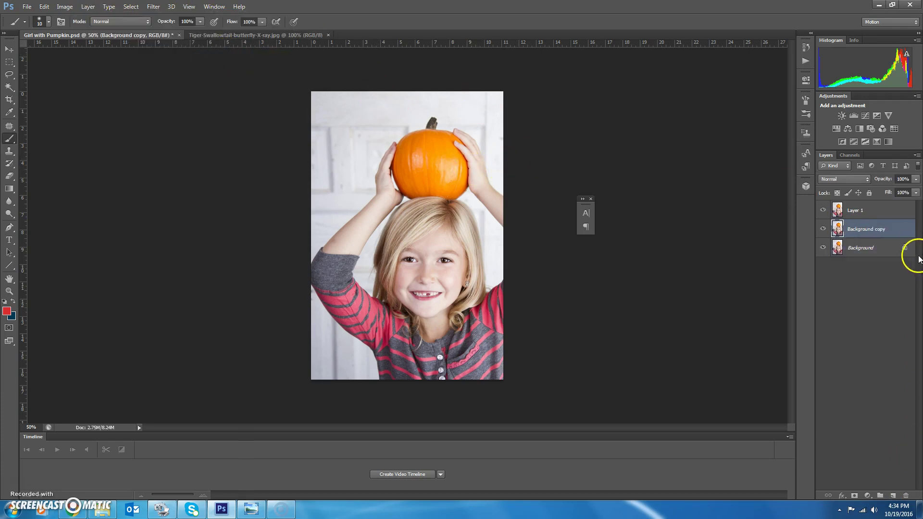
drag(894, 228, 906, 495)
Step: Hide the Background layer and make Layer 1 the active layer
click(866, 215)
ctrl+click(868, 211)
click(868, 210)
click(869, 228)
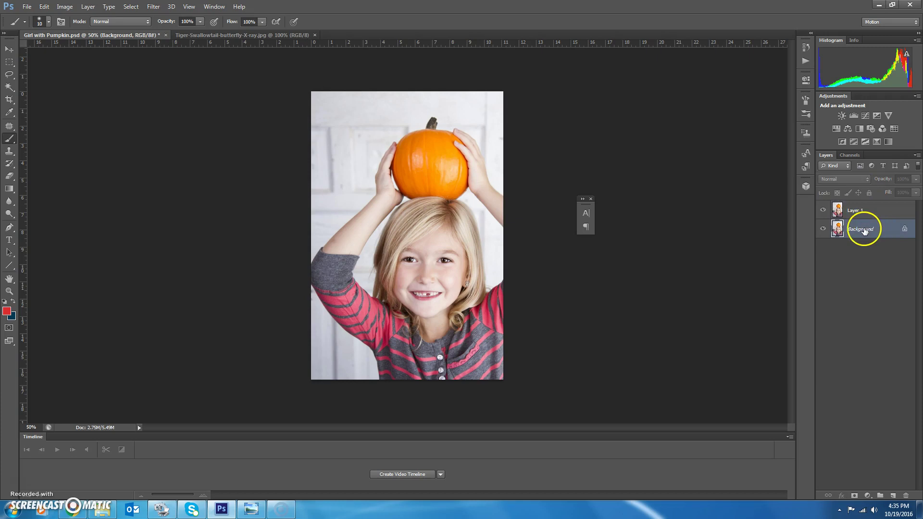
click(823, 230)
click(892, 210)
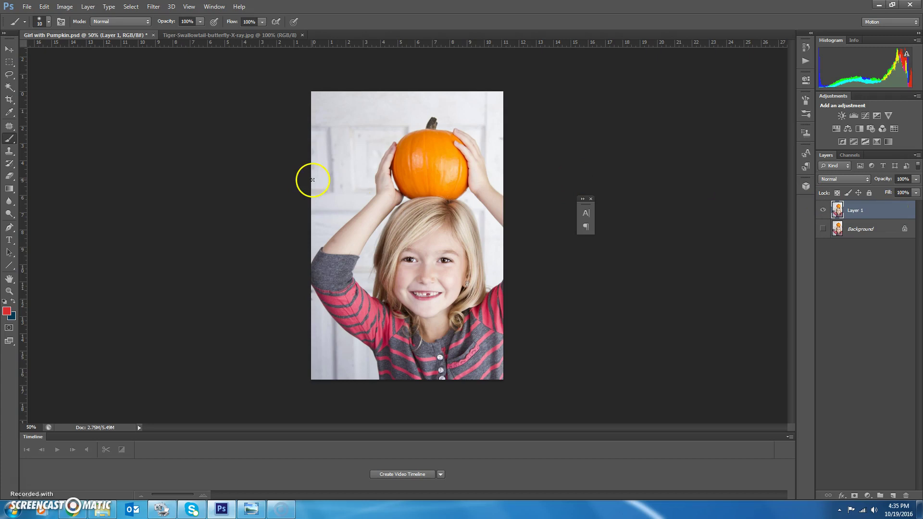
Step: Apply Image > Adjustments > Black & White to Layer 1 with the default preset
click(50, 7)
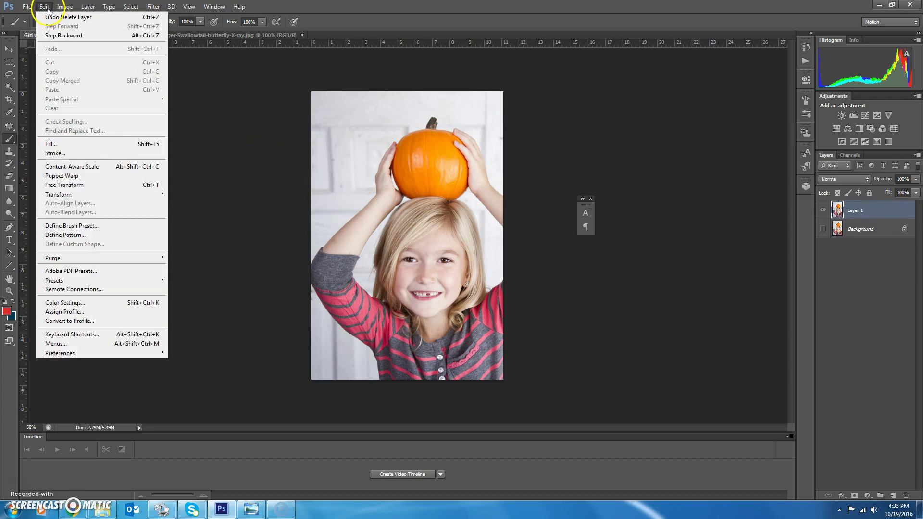
mouse_move(64, 7)
mouse_move(80, 33)
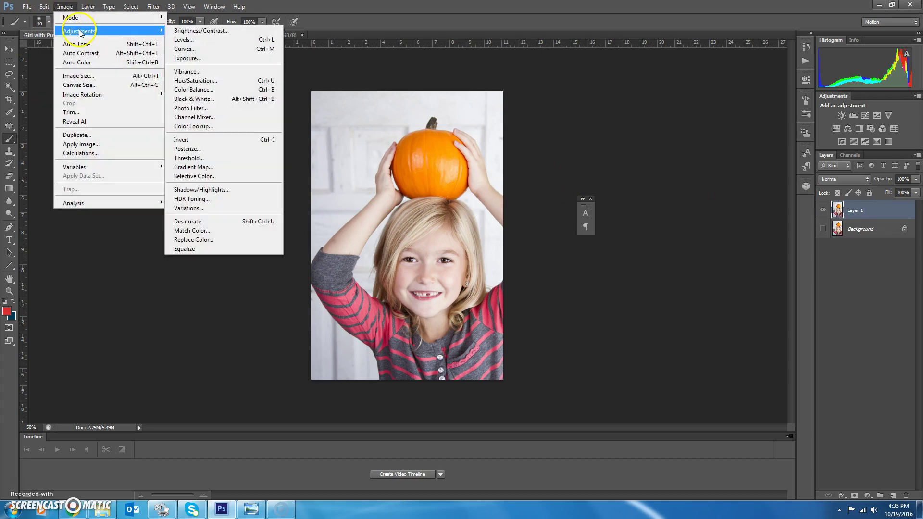
click(202, 99)
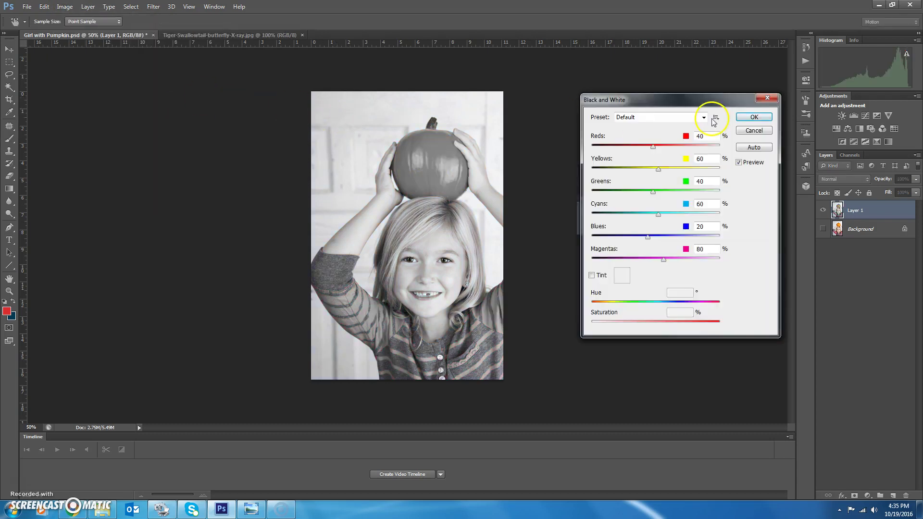
click(755, 117)
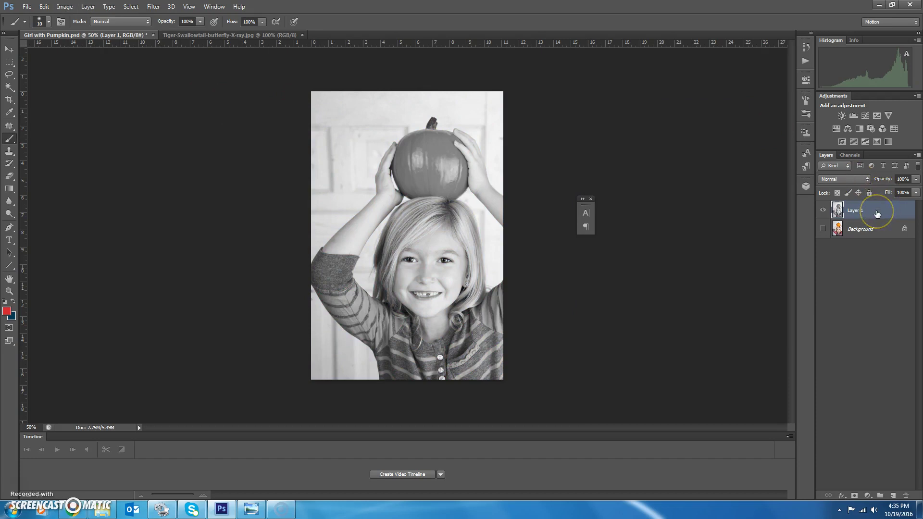
Step: Add a white layer mask to Layer 1, target the mask, and make black the foreground colour
click(838, 210)
click(862, 211)
click(867, 309)
click(856, 496)
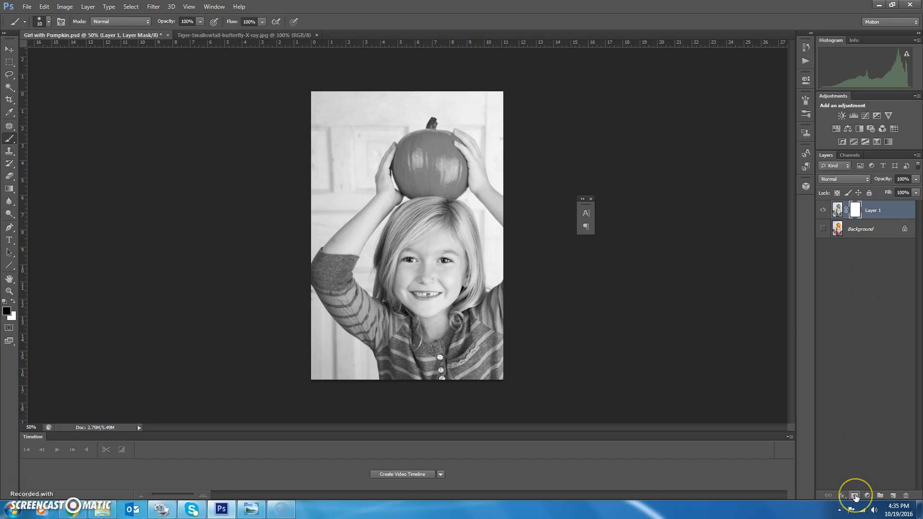
click(855, 211)
click(839, 210)
click(856, 211)
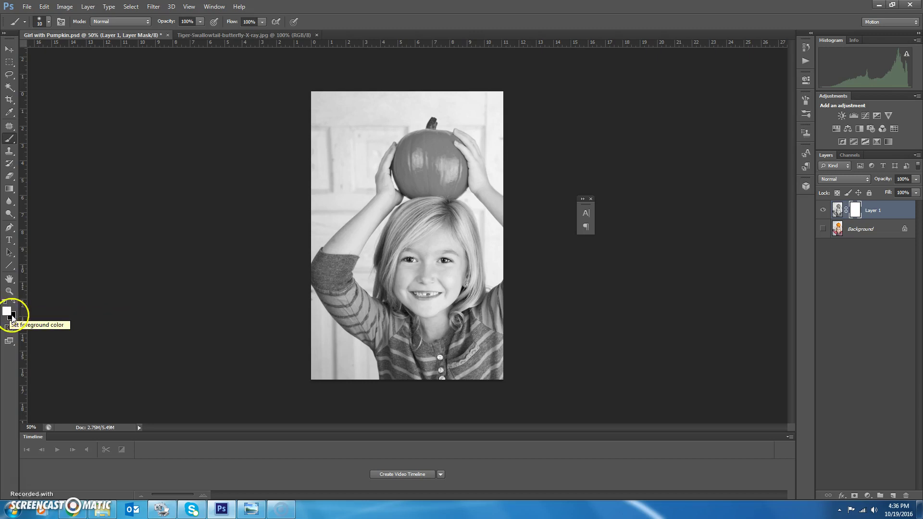
click(14, 304)
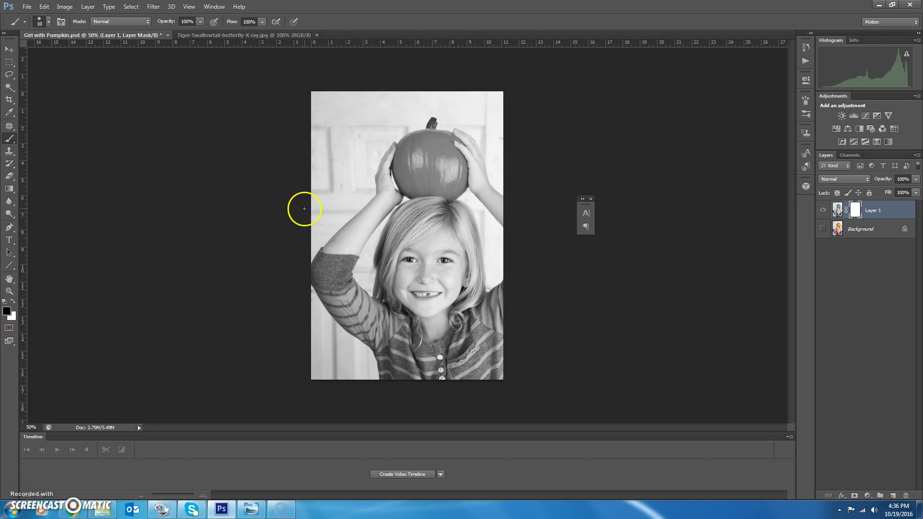
Step: Set the brush to a 75 px soft round tip with 0% hardness
click(48, 23)
click(28, 53)
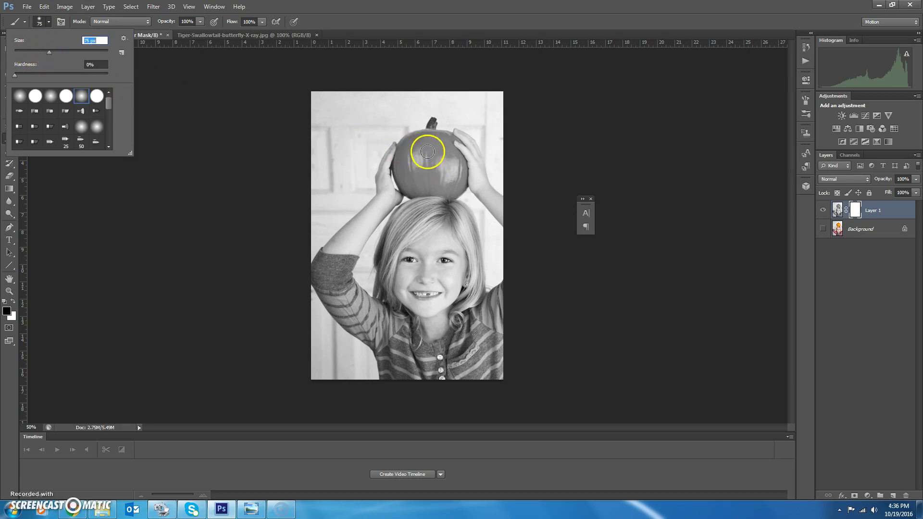
click(80, 96)
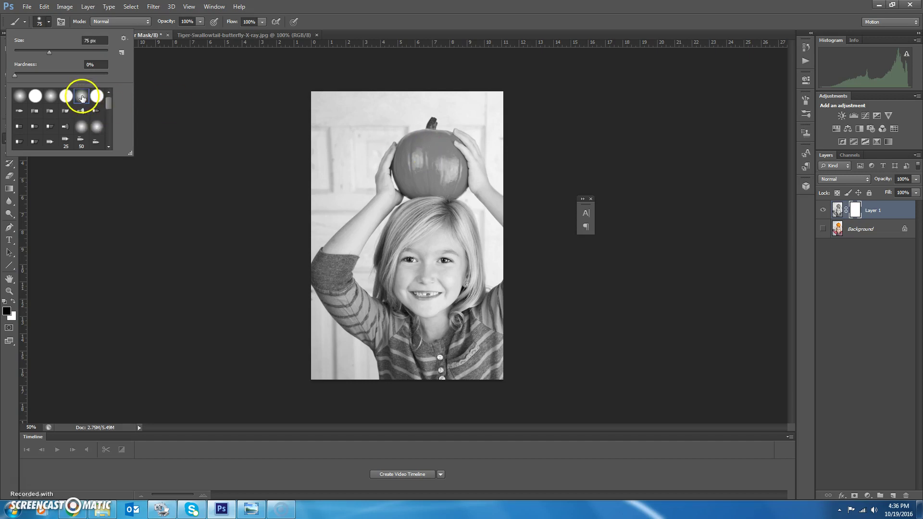
Step: Paint on Layer 1's mask to hide the pumpkin, restoring an over-masked spot to its left
click(427, 146)
mouse_move(427, 149)
mouse_down()
mouse_move(442, 164)
mouse_move(430, 175)
mouse_move(414, 151)
mouse_move(415, 179)
mouse_move(453, 172)
mouse_move(444, 185)
mouse_move(417, 189)
mouse_move(405, 162)
mouse_move(432, 139)
mouse_move(412, 142)
mouse_move(402, 158)
mouse_move(412, 184)
mouse_move(434, 185)
mouse_move(447, 176)
mouse_move(438, 135)
mouse_move(459, 182)
mouse_move(447, 191)
mouse_move(407, 179)
mouse_move(410, 141)
mouse_move(427, 136)
mouse_move(409, 158)
mouse_move(418, 192)
mouse_up()
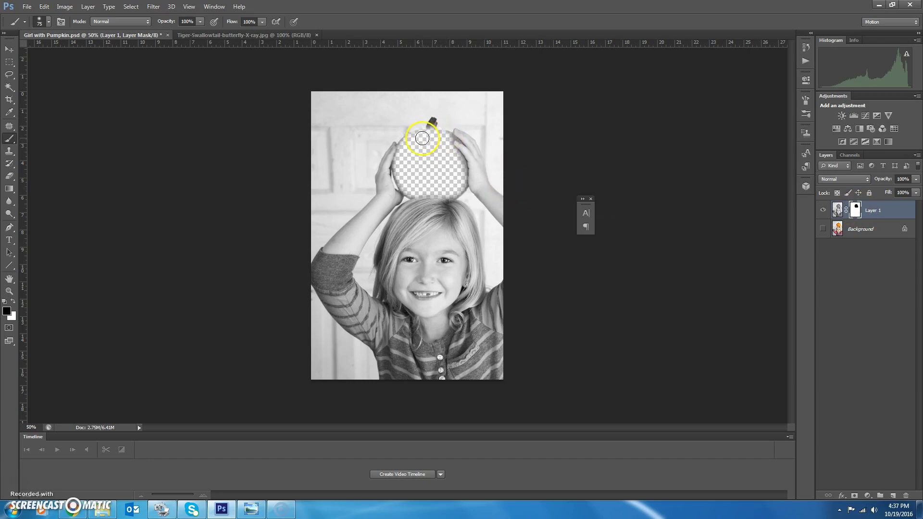
mouse_move(411, 159)
mouse_down()
mouse_move(378, 187)
mouse_move(377, 156)
mouse_move(384, 185)
mouse_move(397, 140)
mouse_up()
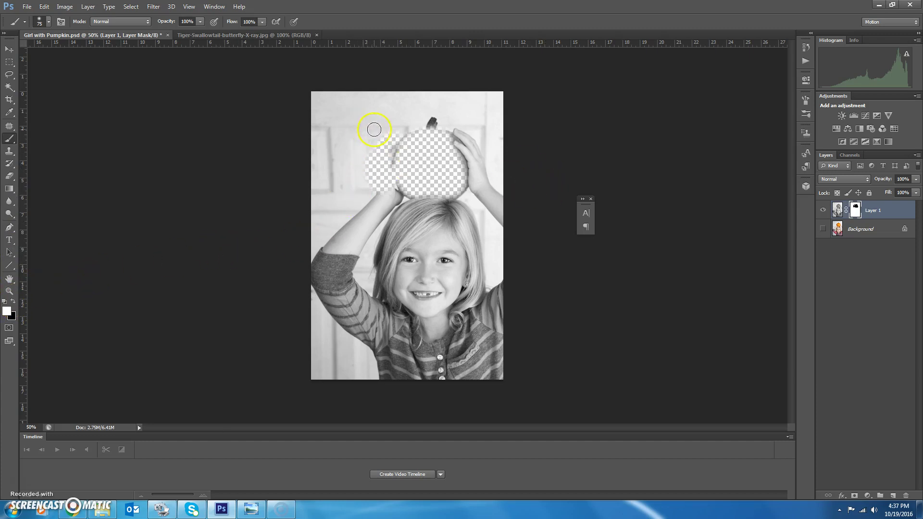
mouse_move(371, 133)
mouse_down()
mouse_move(370, 193)
mouse_move(382, 129)
mouse_move(380, 198)
mouse_move(383, 139)
mouse_up()
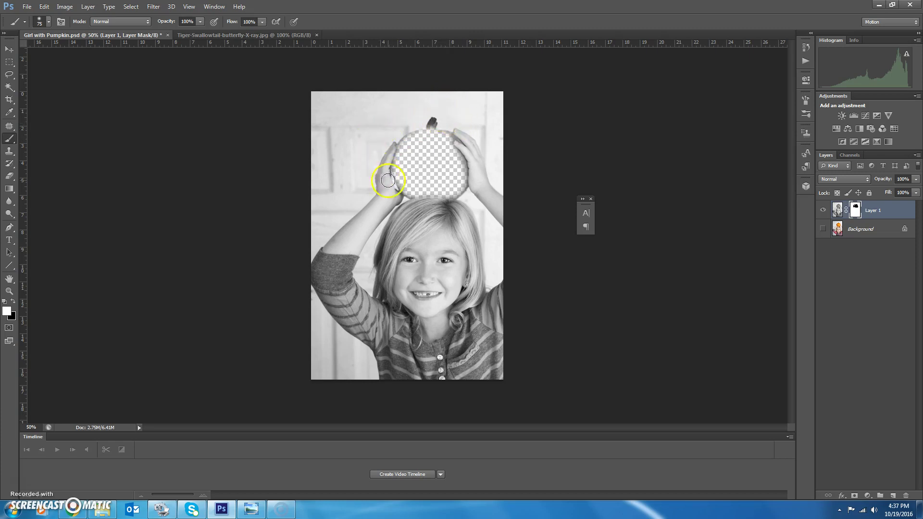
Step: Make black the painting colour and shrink the brush from 75 px to 20 px
click(13, 301)
click(45, 21)
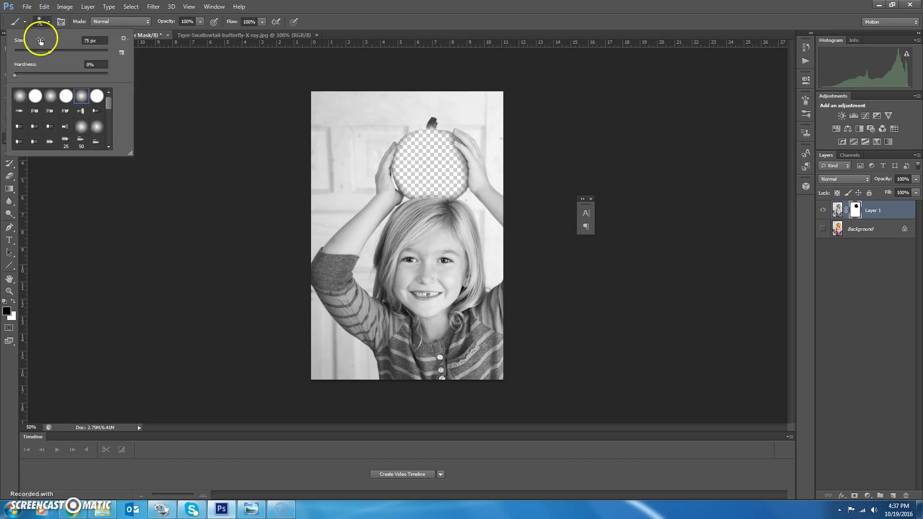
drag(35, 42, 25, 45)
click(7, 390)
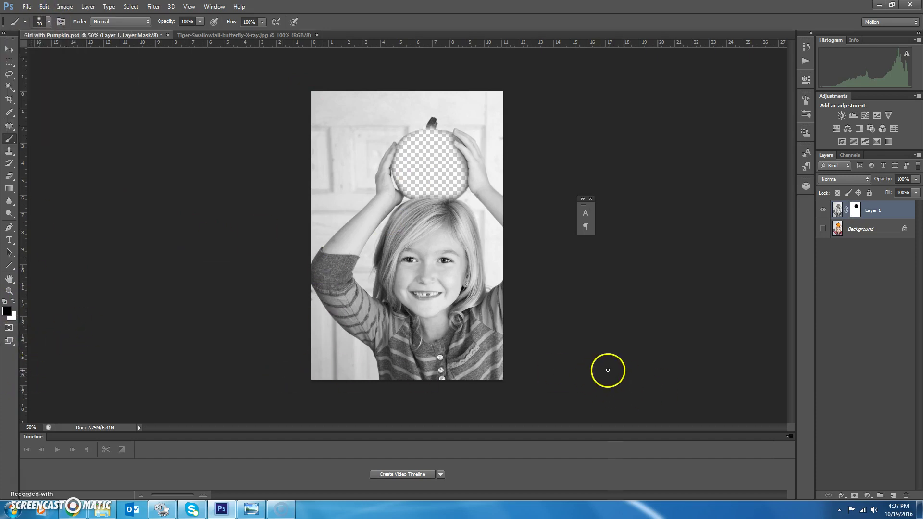
Step: Zoom to 100% and mask out the grey edges along the pumpkin's right, left and lower rim
key(ctrl+plus)
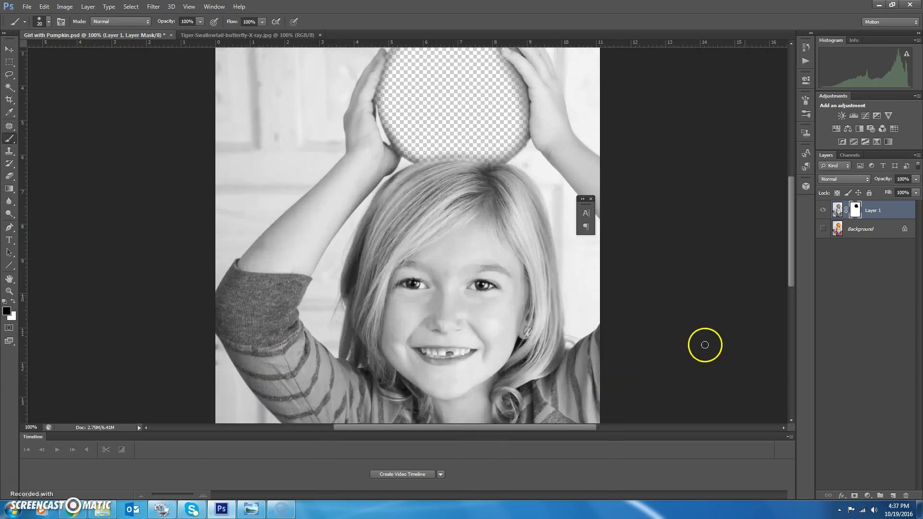
drag(792, 265, 796, 226)
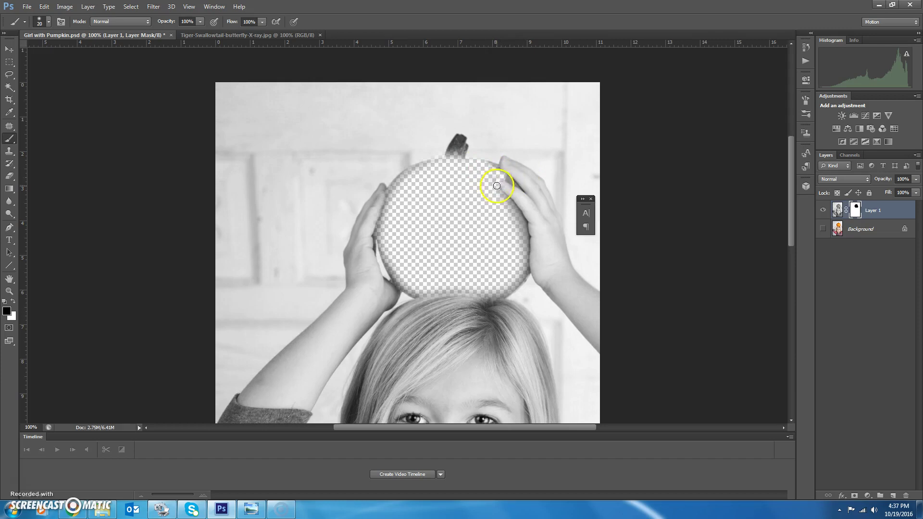
mouse_move(522, 220)
mouse_down()
mouse_move(523, 274)
mouse_move(503, 293)
mouse_up()
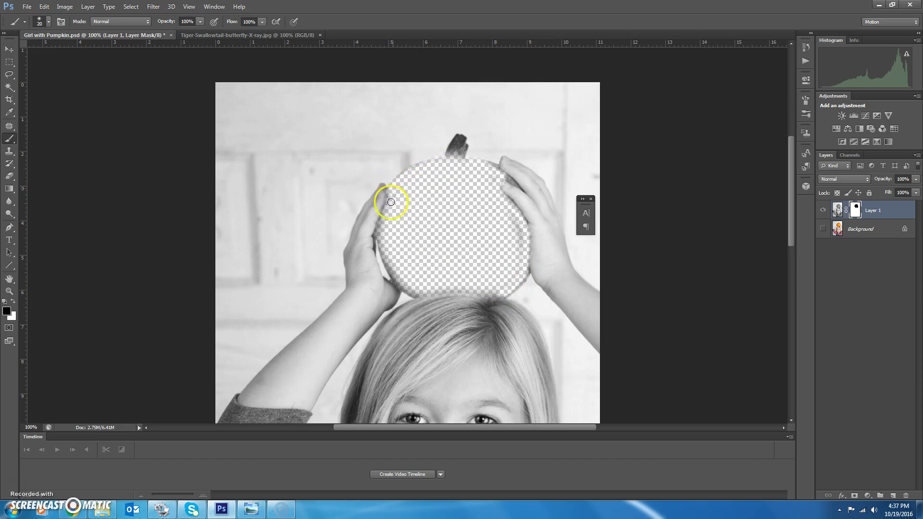
mouse_move(390, 206)
mouse_down()
mouse_move(385, 243)
mouse_move(404, 278)
mouse_move(451, 260)
mouse_up()
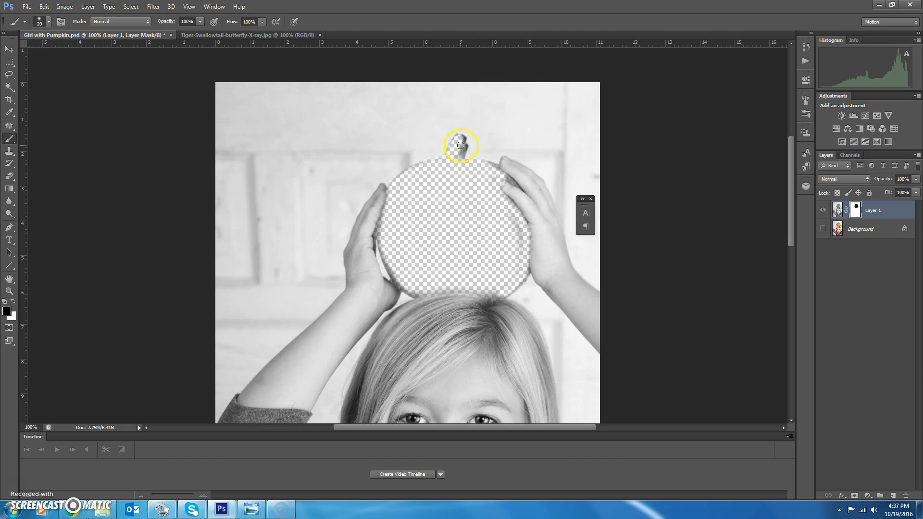
Step: Reduce the brush size to 8 px for the stem area
click(48, 22)
drag(20, 52, 18, 51)
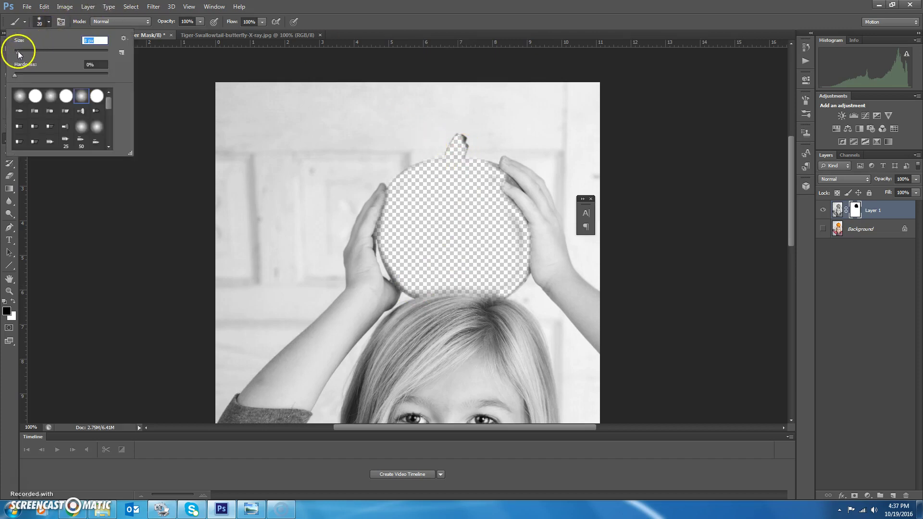
click(515, 184)
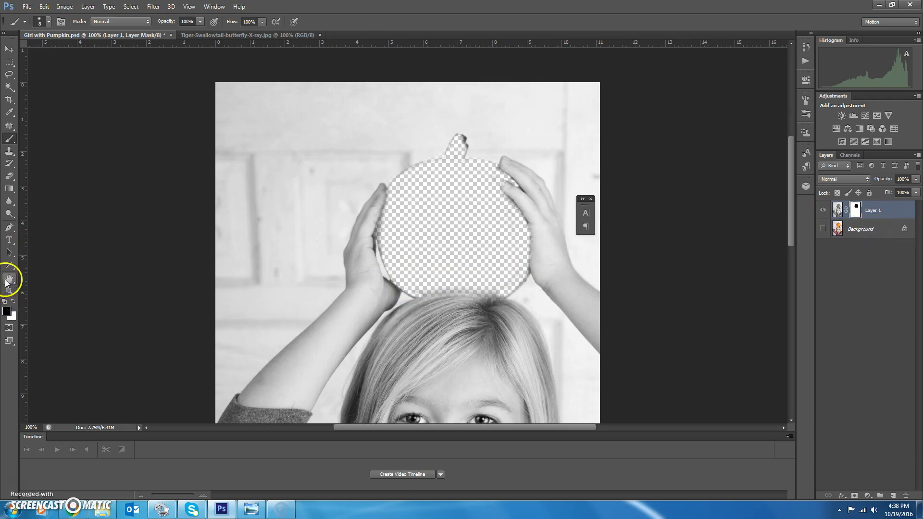
Step: Fit the image on screen, show the Background layer's orange pumpkin, and zoom in with the Brush ready
double_click(10, 279)
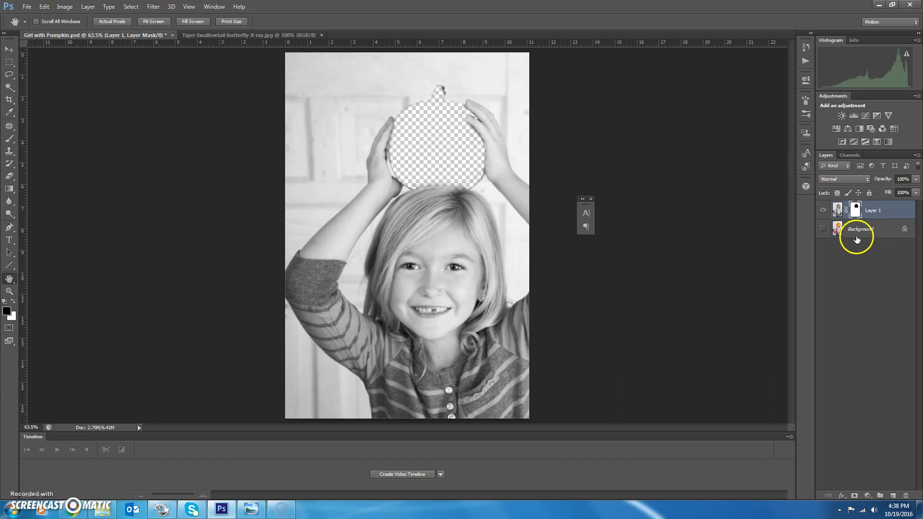
click(824, 230)
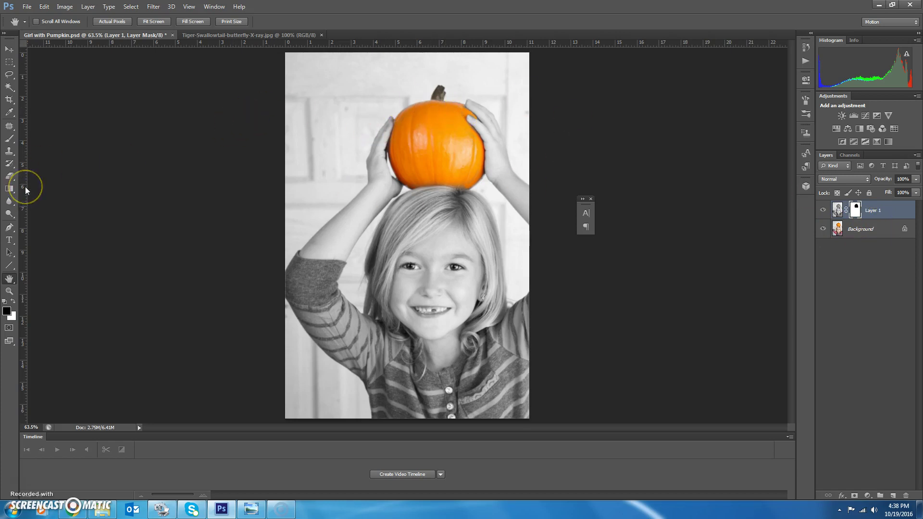
key(ctrl+plus)
key(ctrl+plus)
key(ctrl+plus)
key(ctrl+plus)
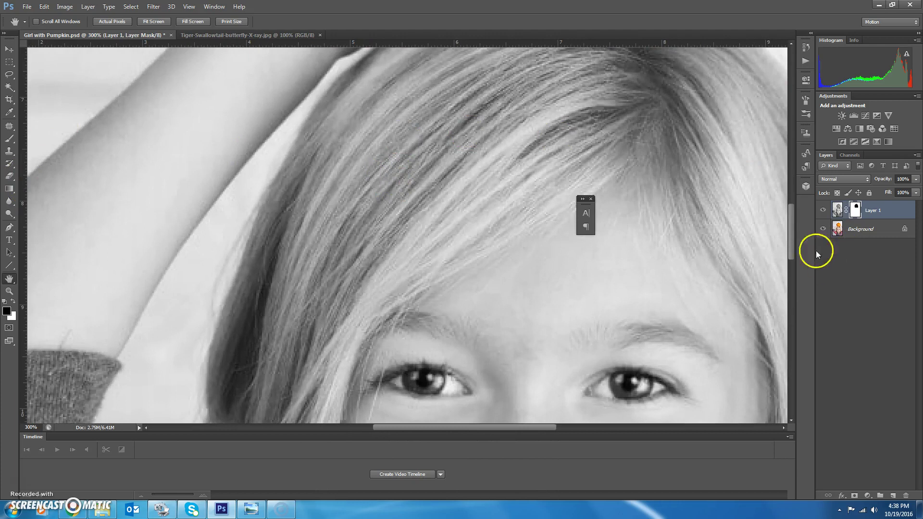
drag(793, 242, 795, 144)
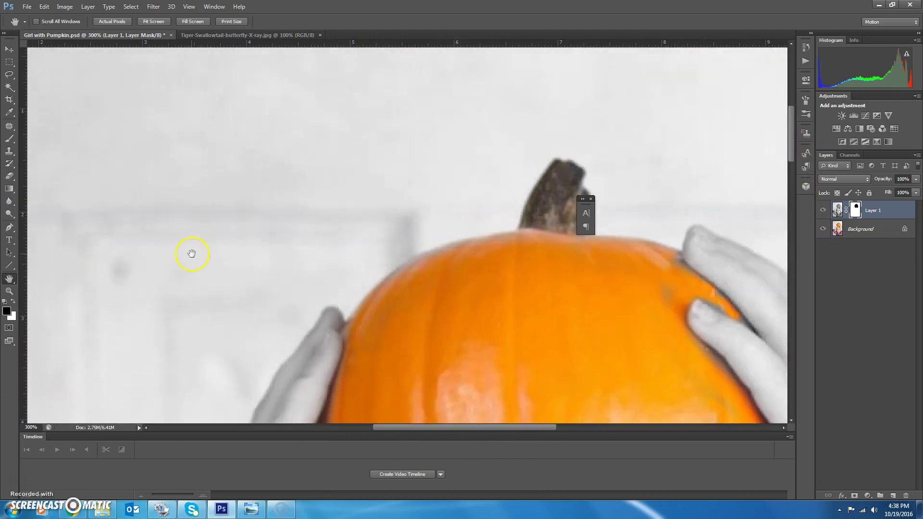
click(9, 138)
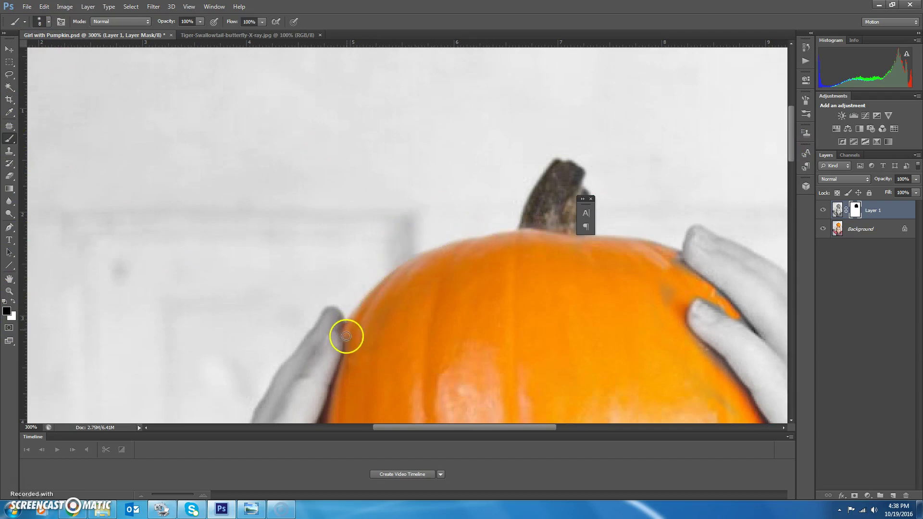
Step: Clean up the pumpkin edges beside the girl's fingers and lower-left, then fit the image on screen
mouse_move(686, 284)
mouse_down()
mouse_move(662, 296)
mouse_move(670, 279)
mouse_up()
mouse_move(746, 322)
mouse_down()
mouse_move(714, 303)
mouse_move(674, 249)
mouse_move(668, 257)
mouse_up()
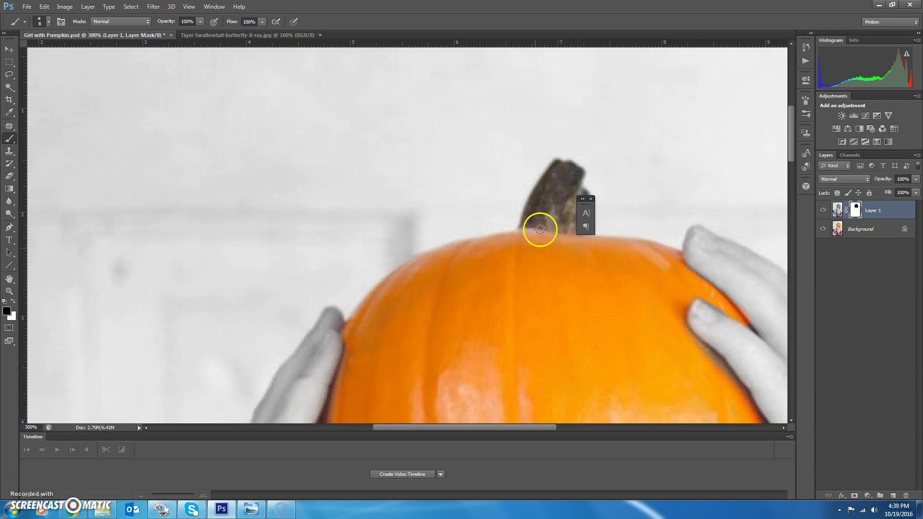
scroll(591, 314, down, 6)
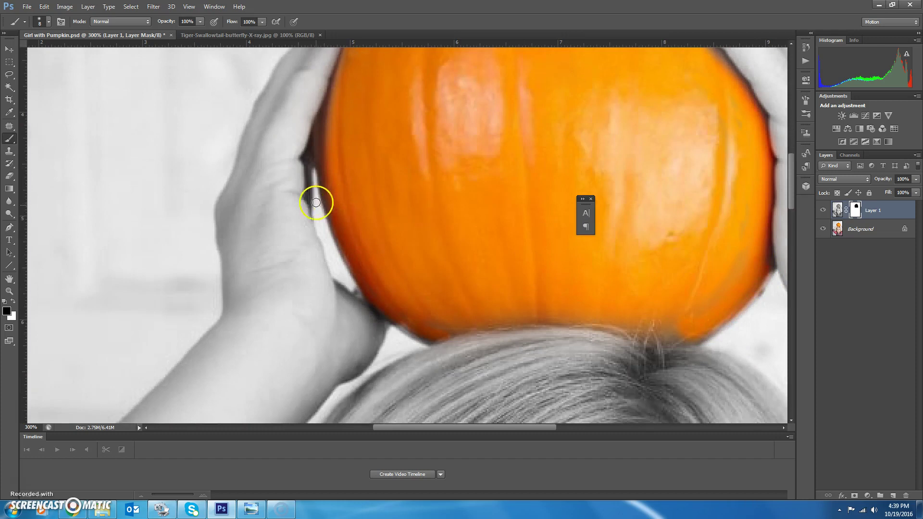
click(407, 322)
double_click(9, 278)
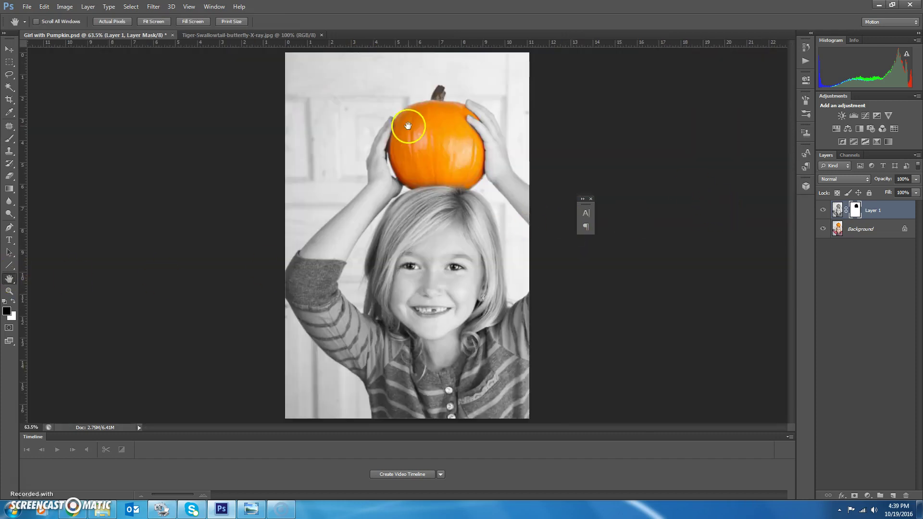
Step: On the butterfly document, add a black (000000) Solid Color fill layer and select its mask
click(244, 32)
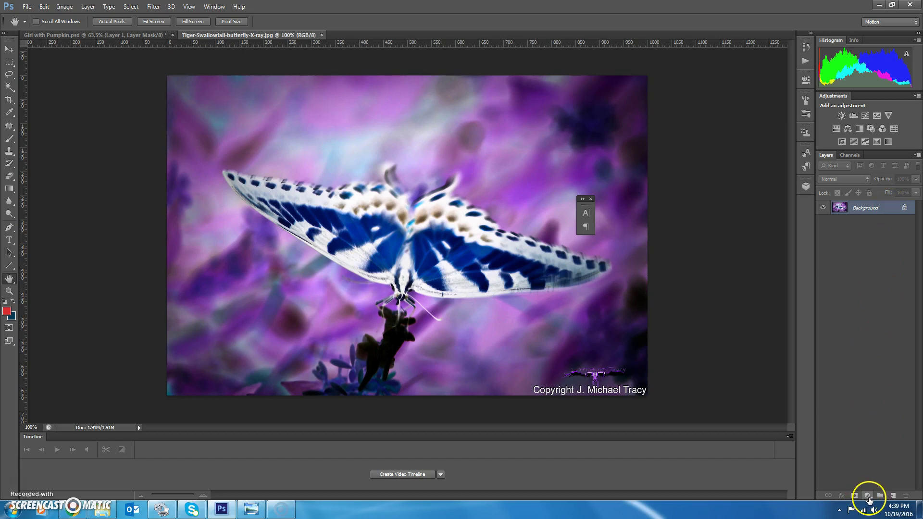
click(869, 496)
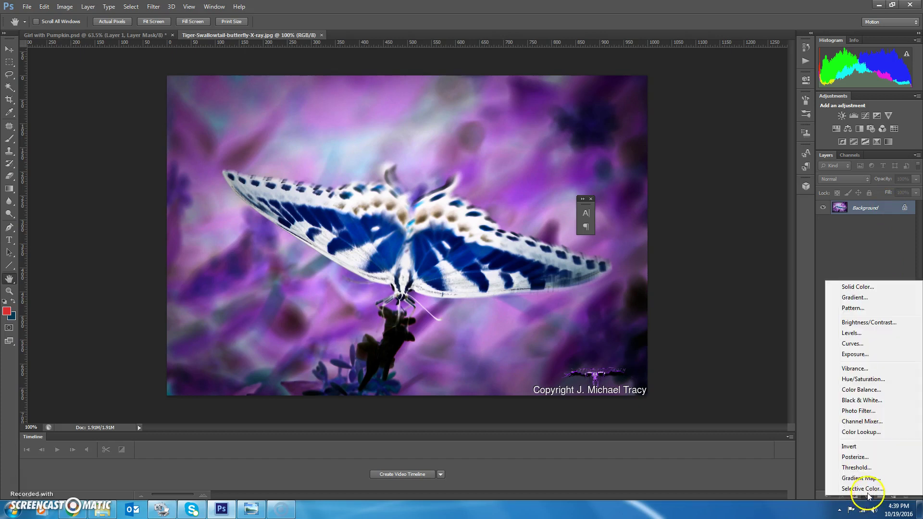
click(870, 287)
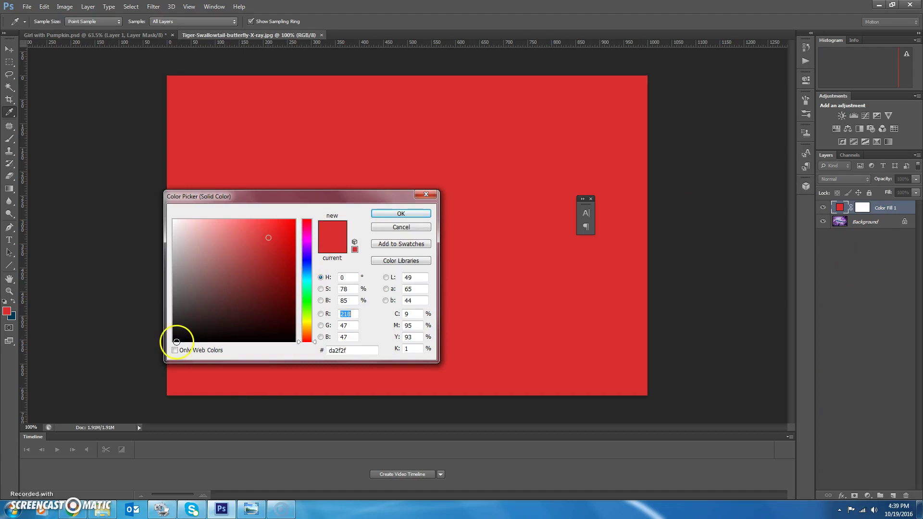
click(174, 342)
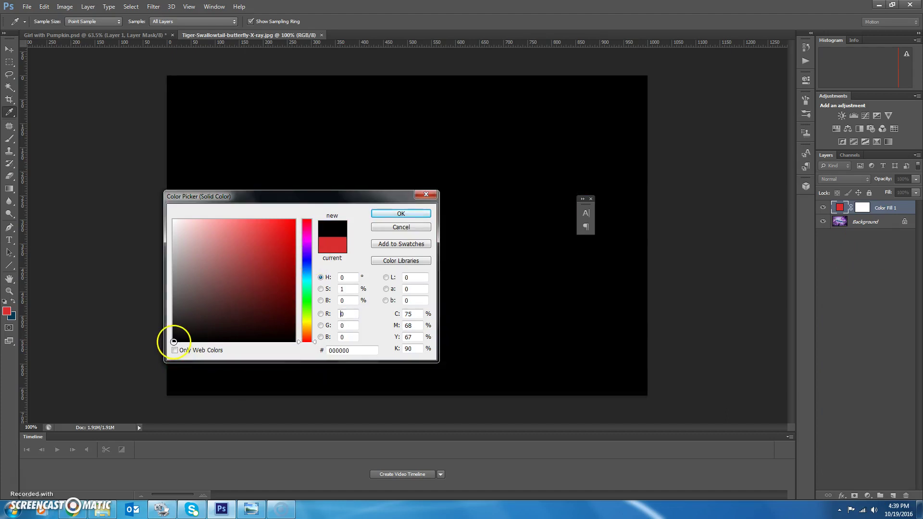
click(428, 214)
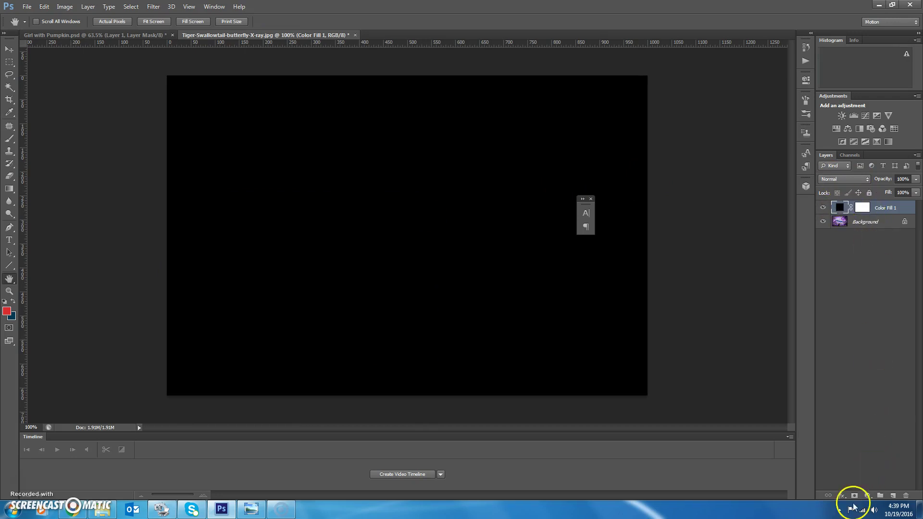
click(868, 497)
click(866, 313)
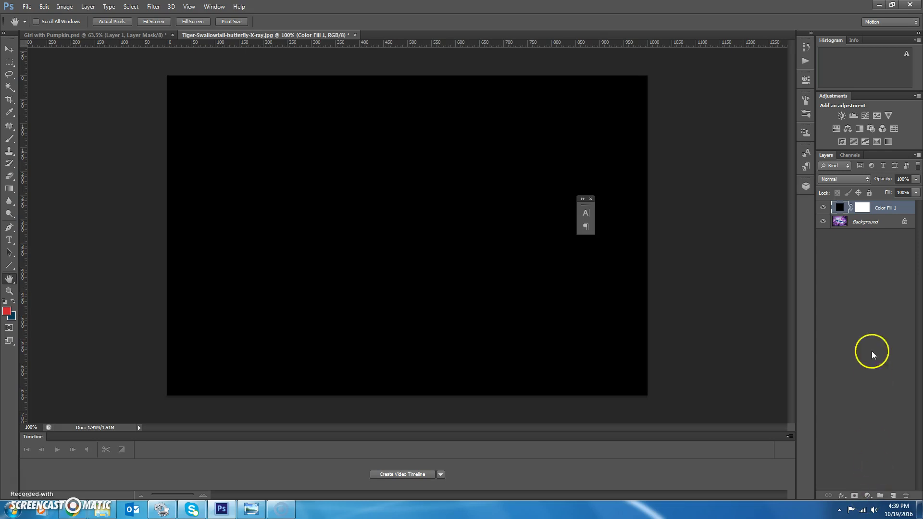
Step: Brush looping strokes on the Color Fill 1 mask, then undo them with Ctrl+Z
click(863, 207)
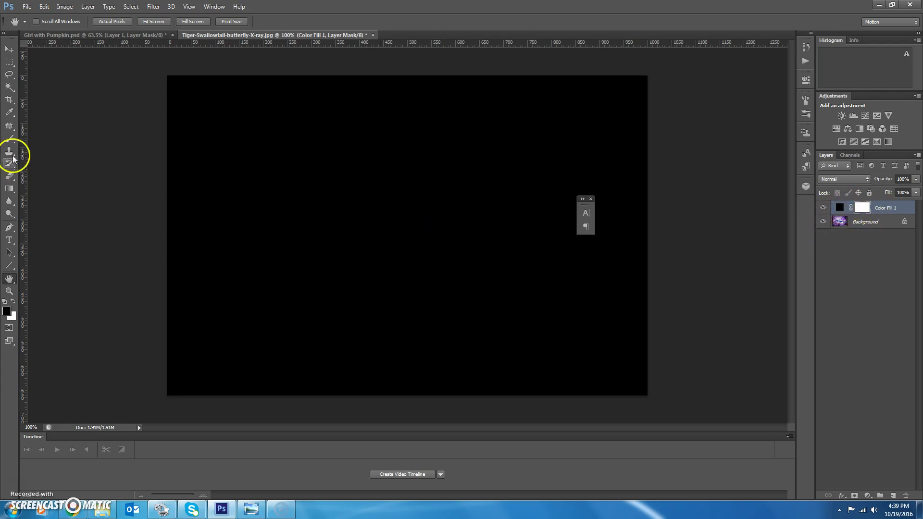
click(9, 139)
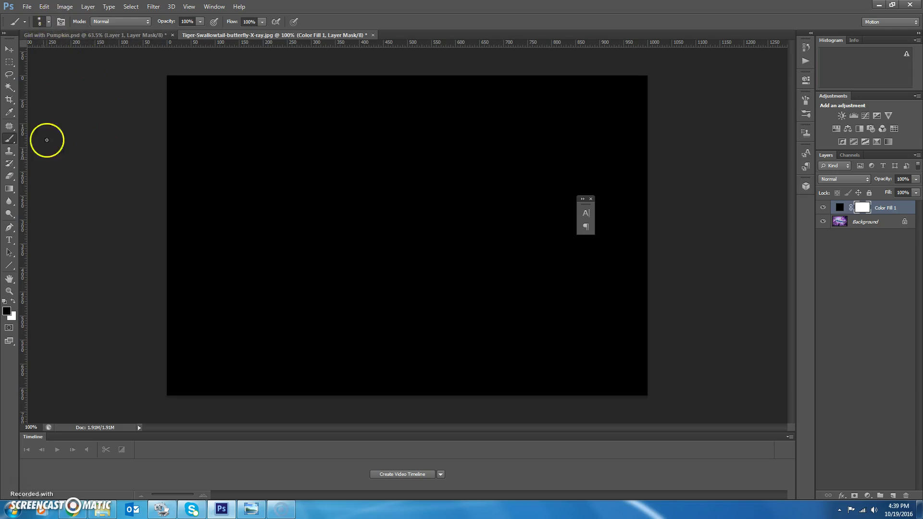
mouse_move(408, 168)
mouse_down()
mouse_move(417, 273)
mouse_move(339, 168)
mouse_move(332, 214)
mouse_move(334, 187)
mouse_move(289, 159)
mouse_move(408, 165)
mouse_move(355, 187)
mouse_move(396, 322)
mouse_move(581, 301)
mouse_move(444, 165)
mouse_move(473, 355)
mouse_move(280, 138)
mouse_move(276, 296)
mouse_move(341, 253)
mouse_move(461, 243)
mouse_up()
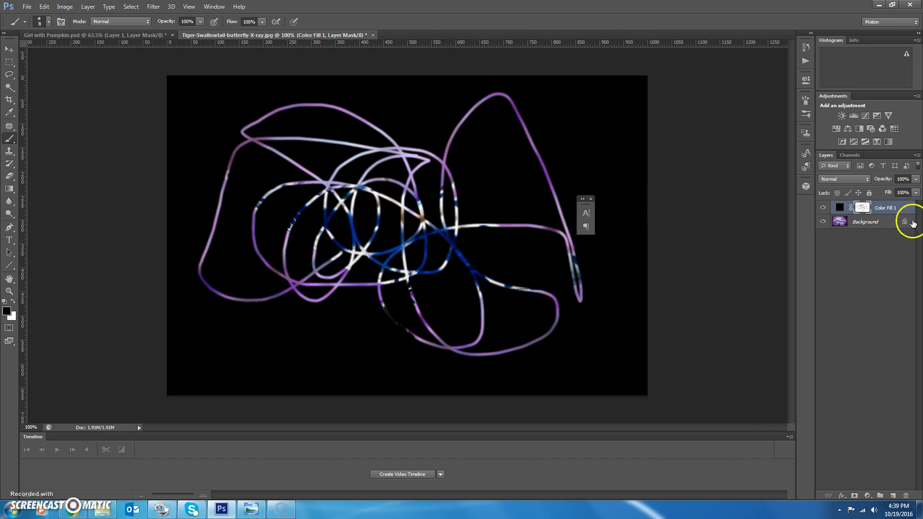
key(ctrl+z)
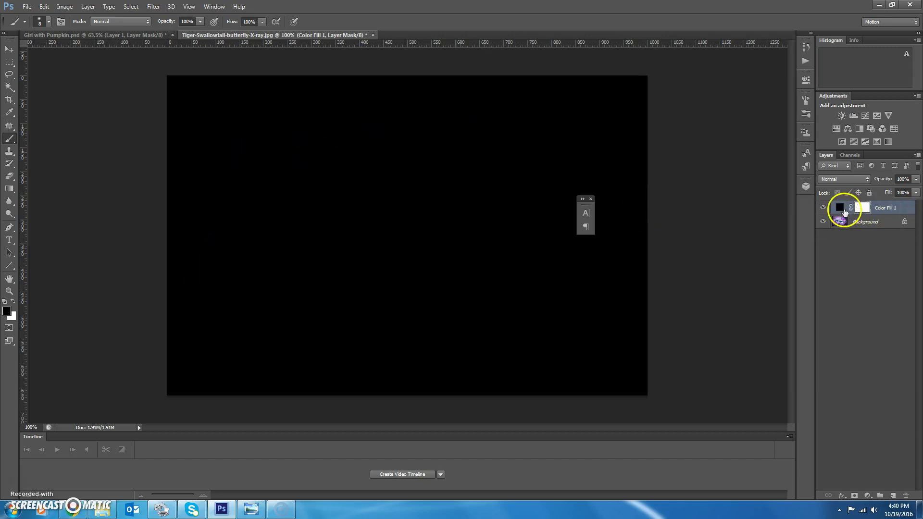
Step: Choose the 14 px artistic brush preset and enlarge it to 800 px
click(49, 21)
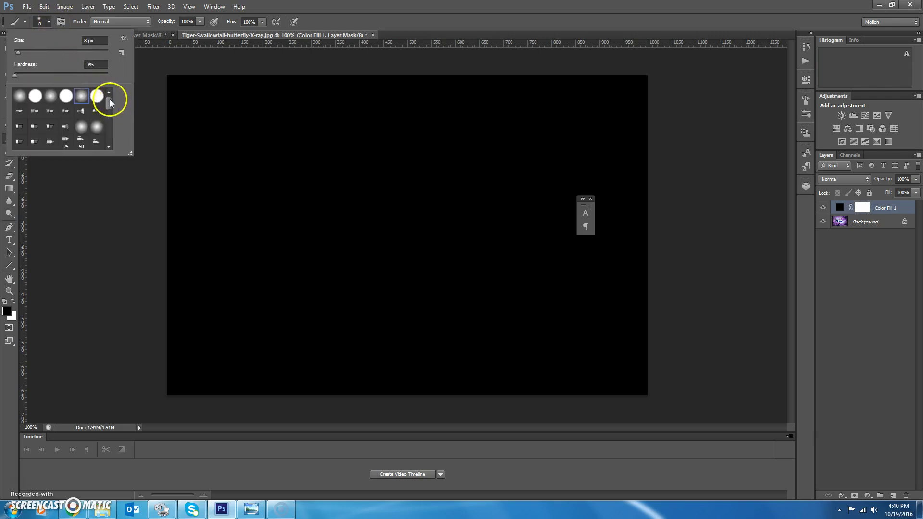
mouse_move(109, 99)
mouse_down()
mouse_move(107, 136)
mouse_move(98, 117)
mouse_move(110, 125)
mouse_move(113, 103)
mouse_move(108, 137)
mouse_up()
click(80, 118)
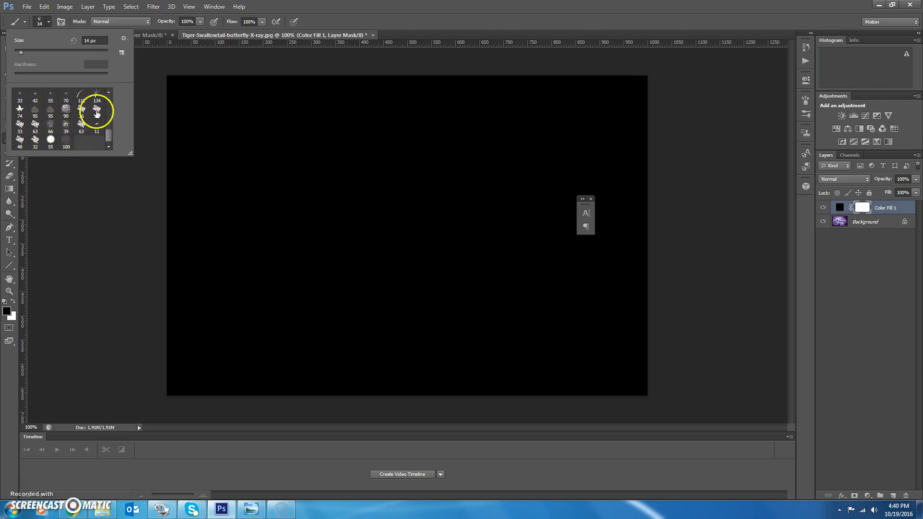
drag(111, 136, 110, 119)
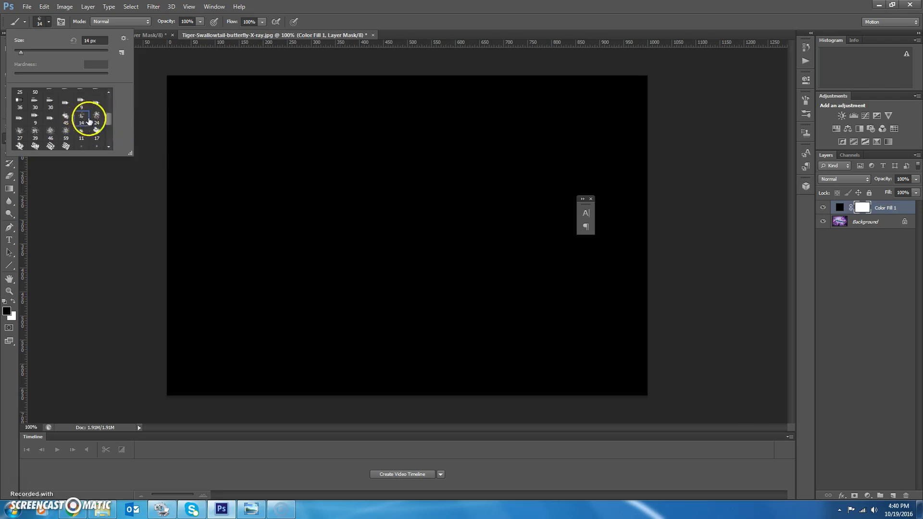
click(48, 21)
click(49, 21)
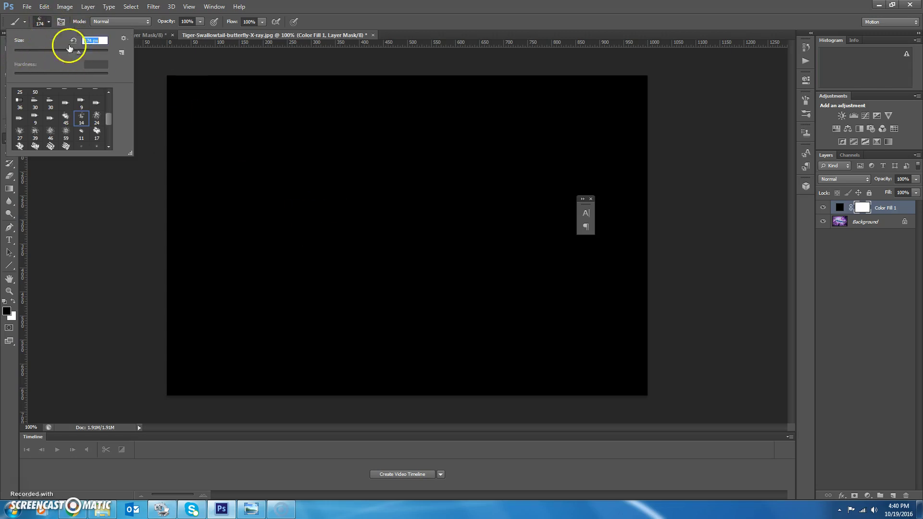
mouse_move(71, 48)
mouse_down()
mouse_move(103, 50)
mouse_move(79, 50)
mouse_move(91, 51)
mouse_up()
double_click(99, 40)
text(800)
key(Return)
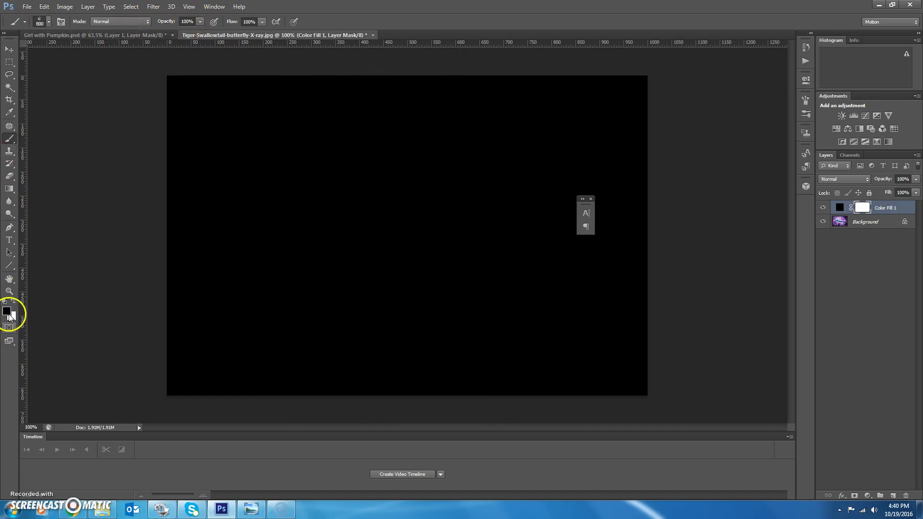
Step: Dab the mask once, then switch to the 95 px scattered brush enlarged to about 401 px
click(863, 207)
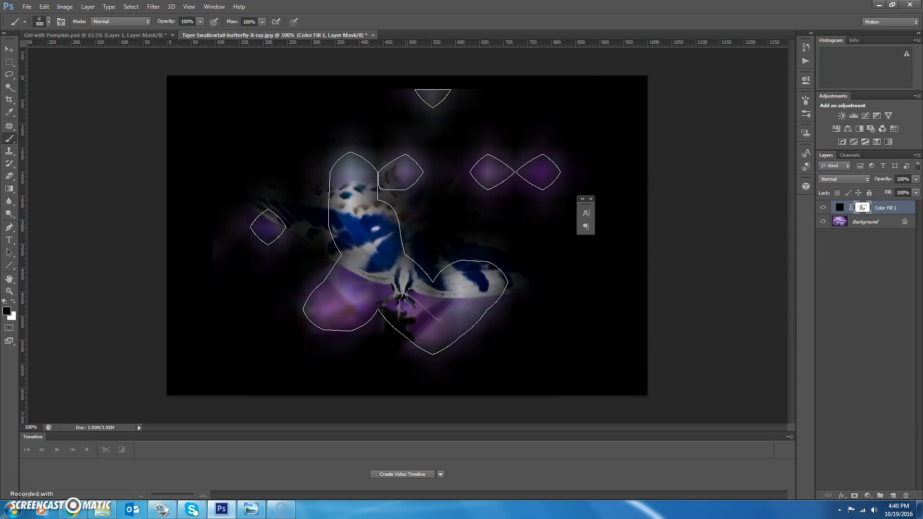
key(ctrl+d)
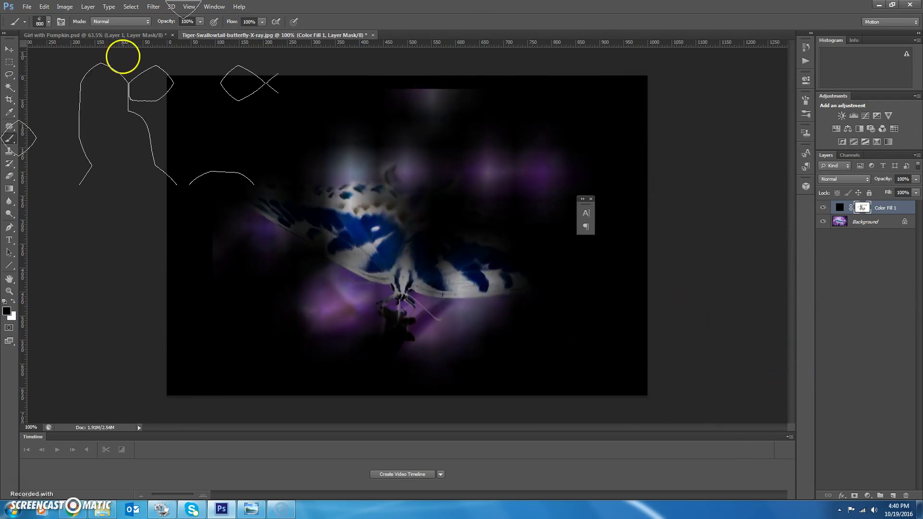
click(49, 21)
drag(111, 115, 111, 91)
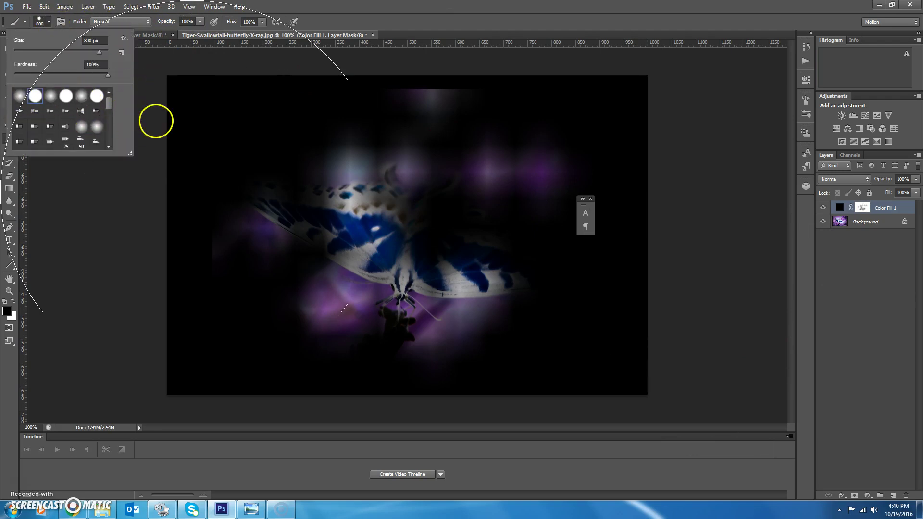
click(34, 111)
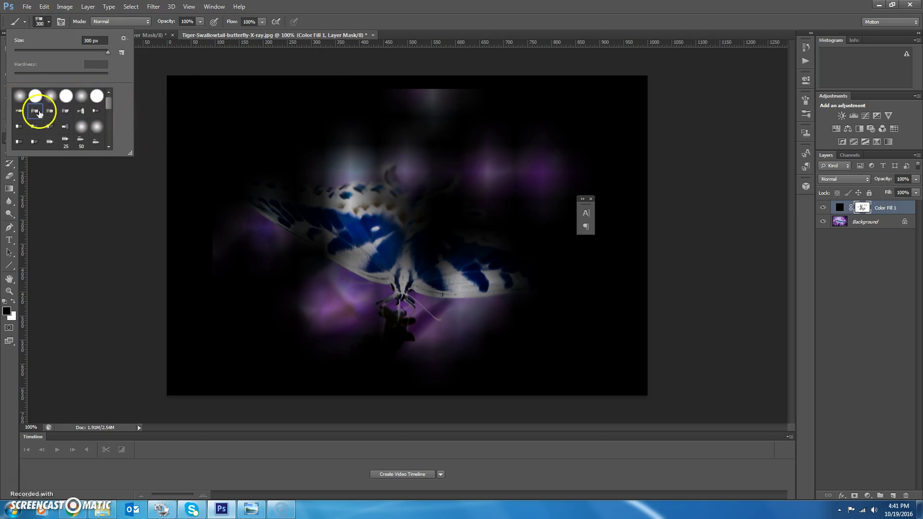
drag(109, 102, 109, 126)
click(66, 112)
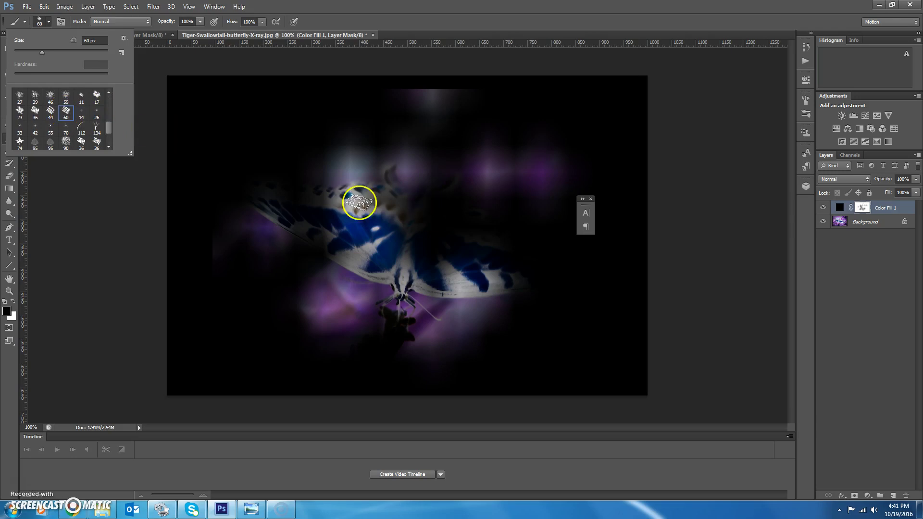
click(97, 143)
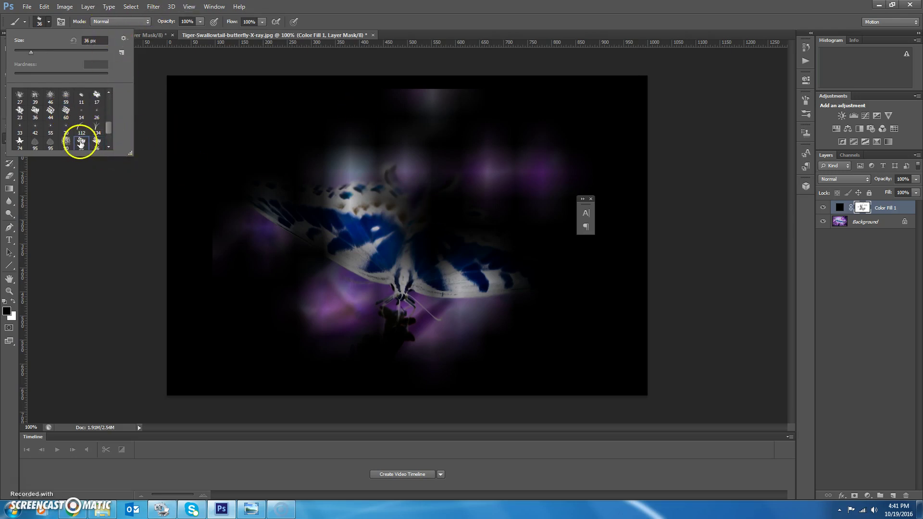
click(50, 141)
drag(58, 52, 94, 52)
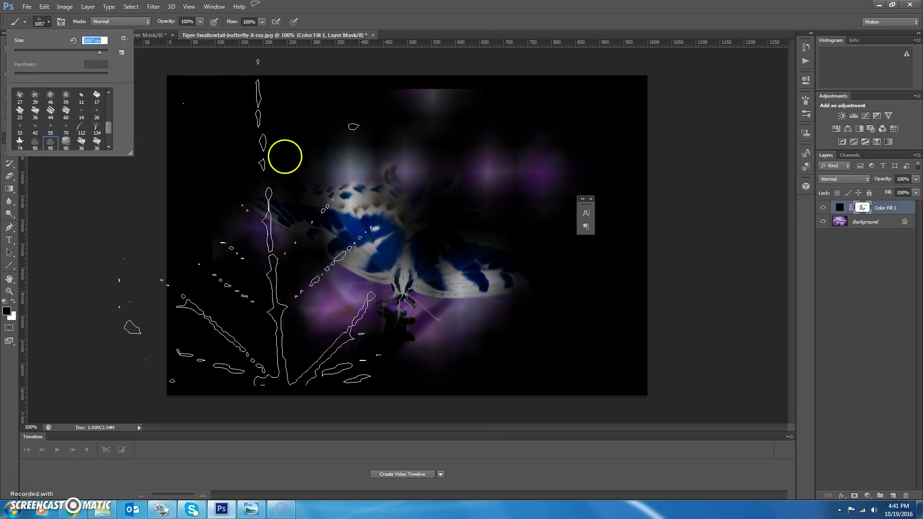
Step: Paint a large patch on the Color Fill 1 mask to reveal more of the butterfly
click(414, 149)
click(417, 148)
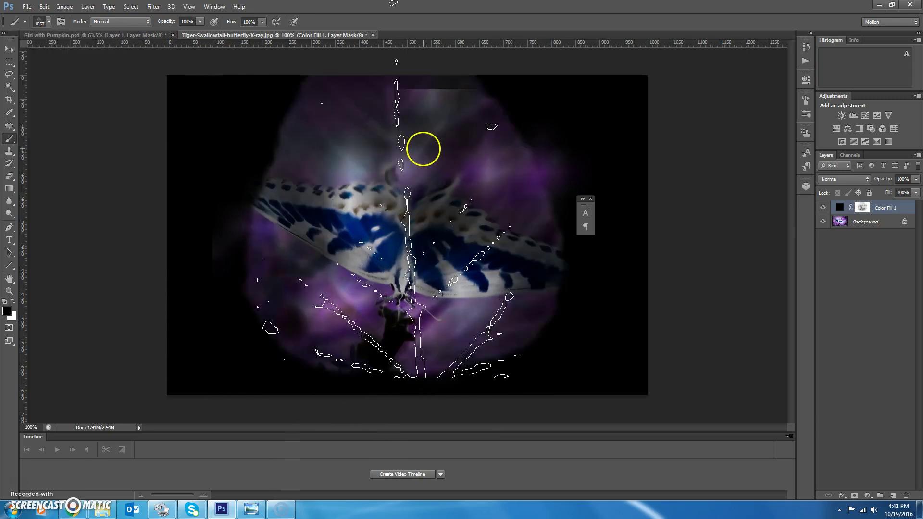
key(ctrl+d)
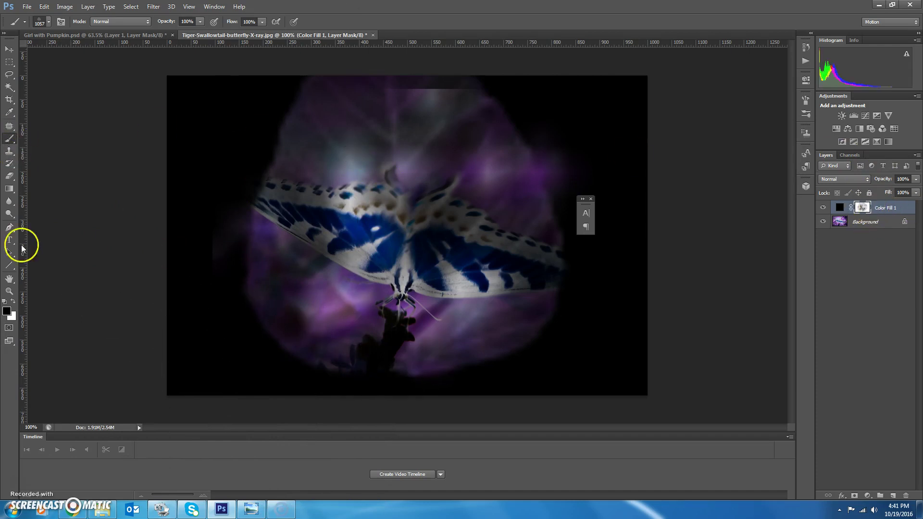
Step: Paint the whole mask white with a hard round brush so black covers the photo again
click(14, 301)
click(49, 24)
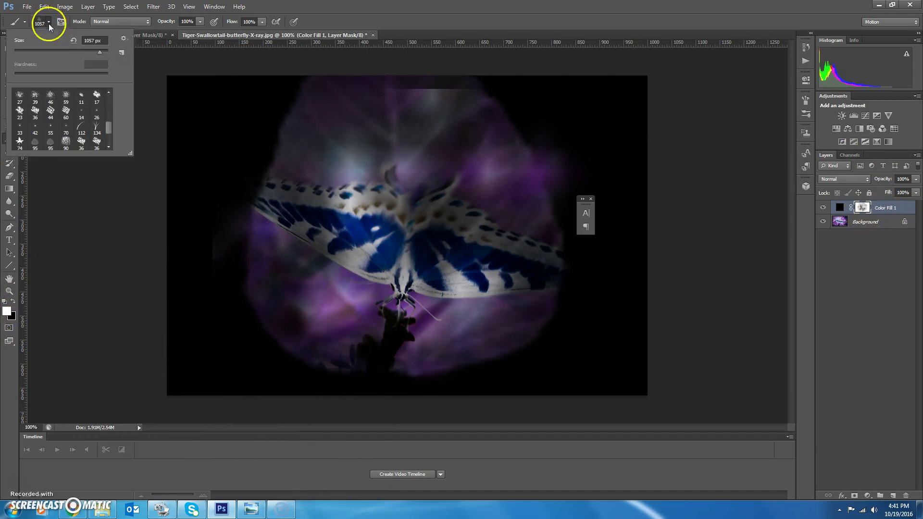
drag(109, 121, 109, 96)
click(96, 97)
click(389, 195)
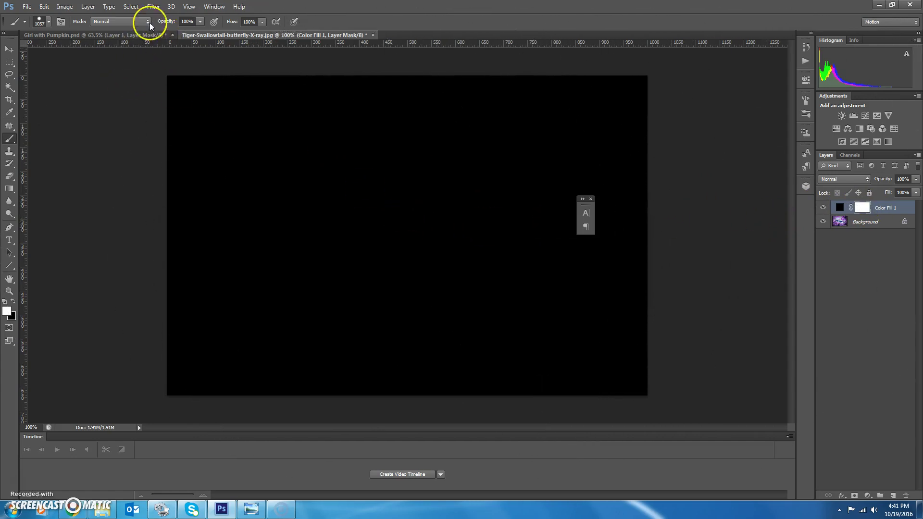
Step: With the 24 px scattered brush enlarged to 1289 px, paint black to re-reveal the butterfly
click(48, 21)
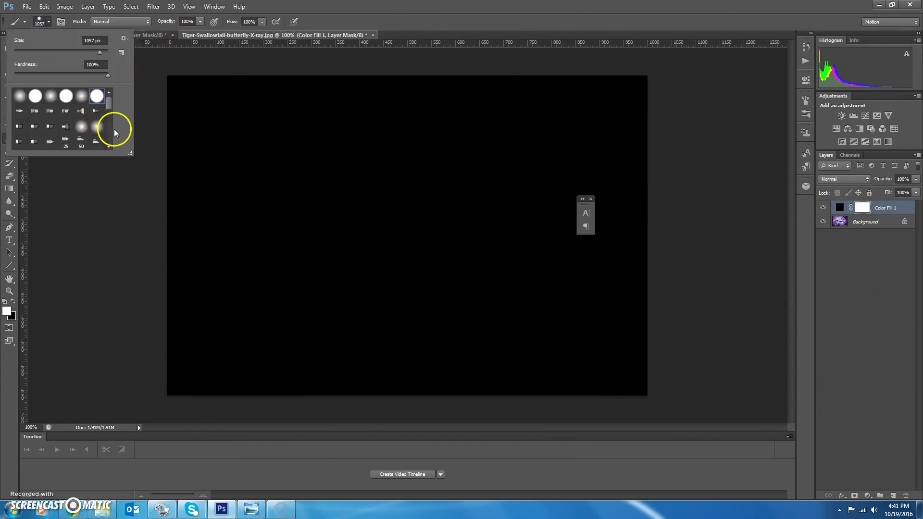
scroll(108, 139, down, 3)
click(97, 134)
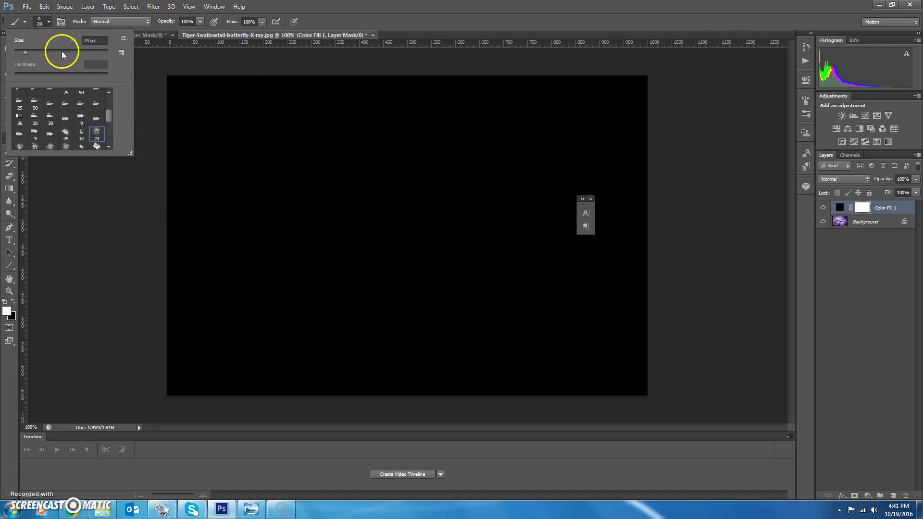
key(shift+Up)
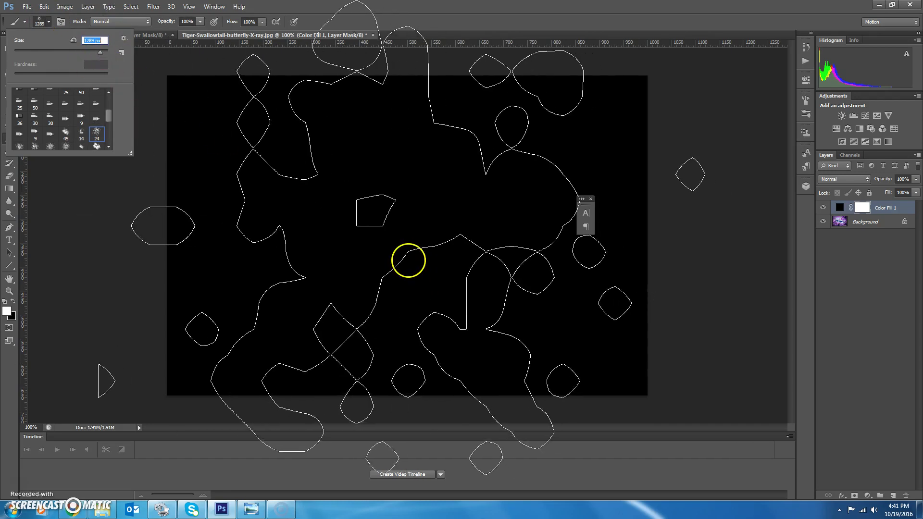
key(Return)
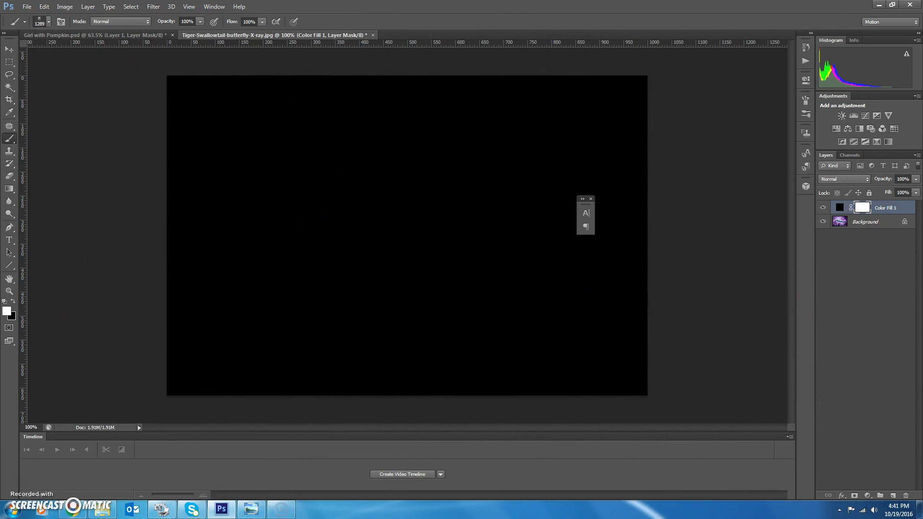
click(15, 303)
click(423, 258)
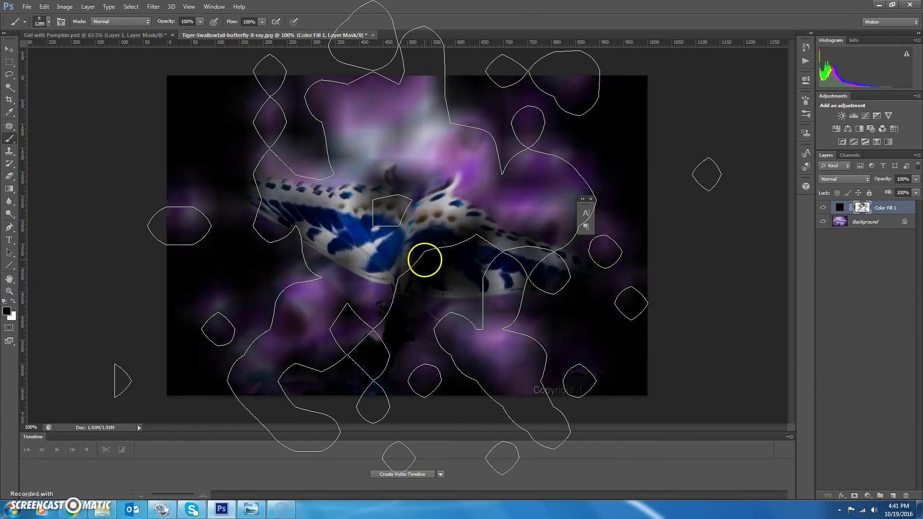